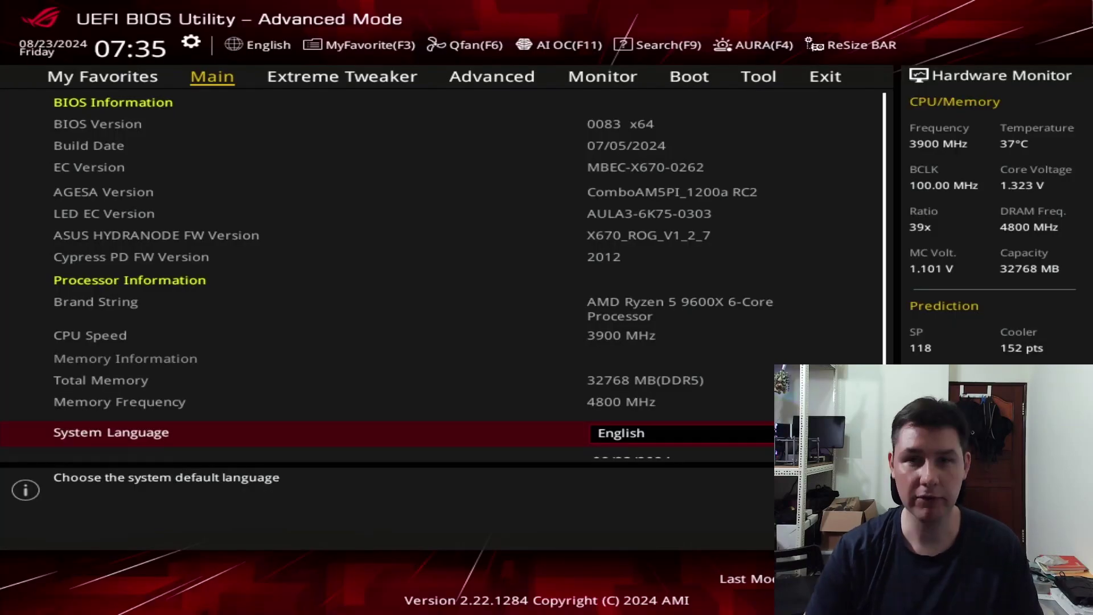
Load saved ASUS User Profile 7 (96X_eclk) from the Tool page
key("Right")
key("Right")
key("Right")
key("Right")
key("Right")
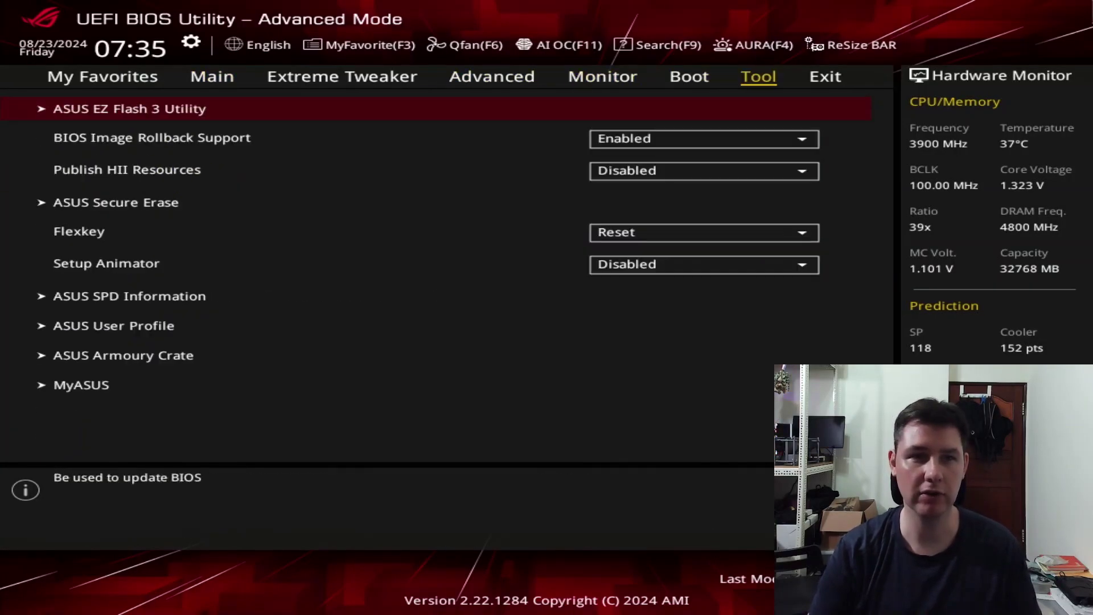
key("Down")
key("Down")
key("Down")
key("Down")
key("Down")
key("Down")
key("Down")
key("Return")
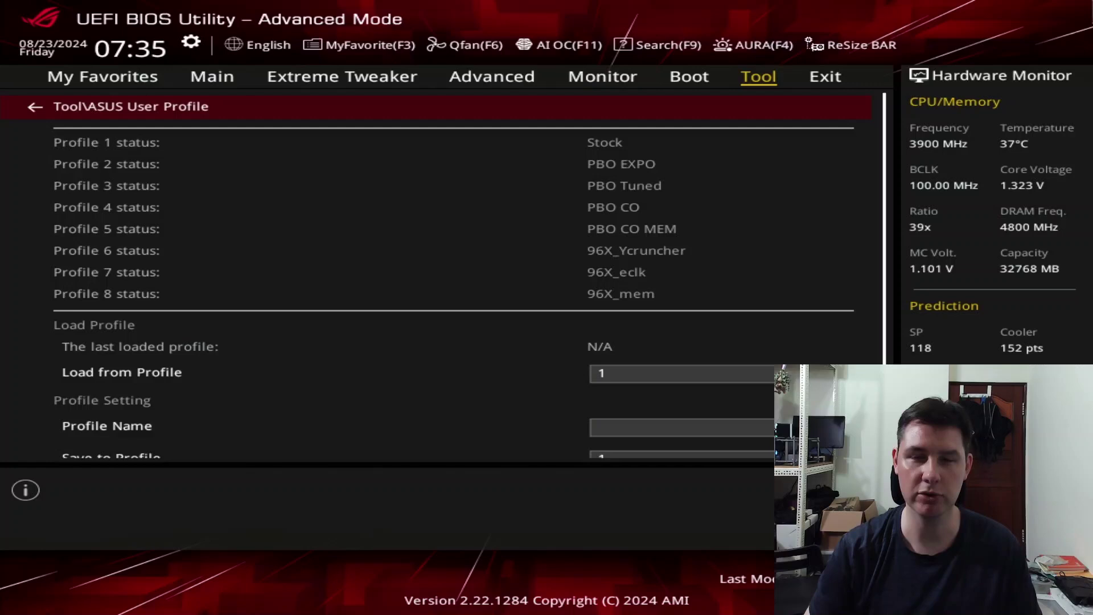
key("Down")
key("Down")
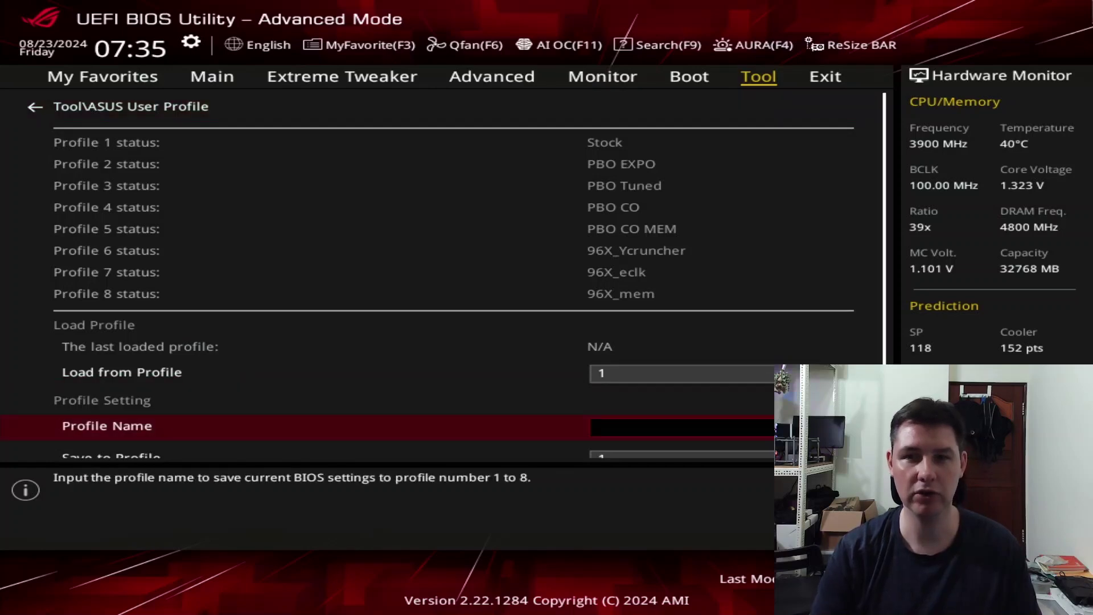
key("Up")
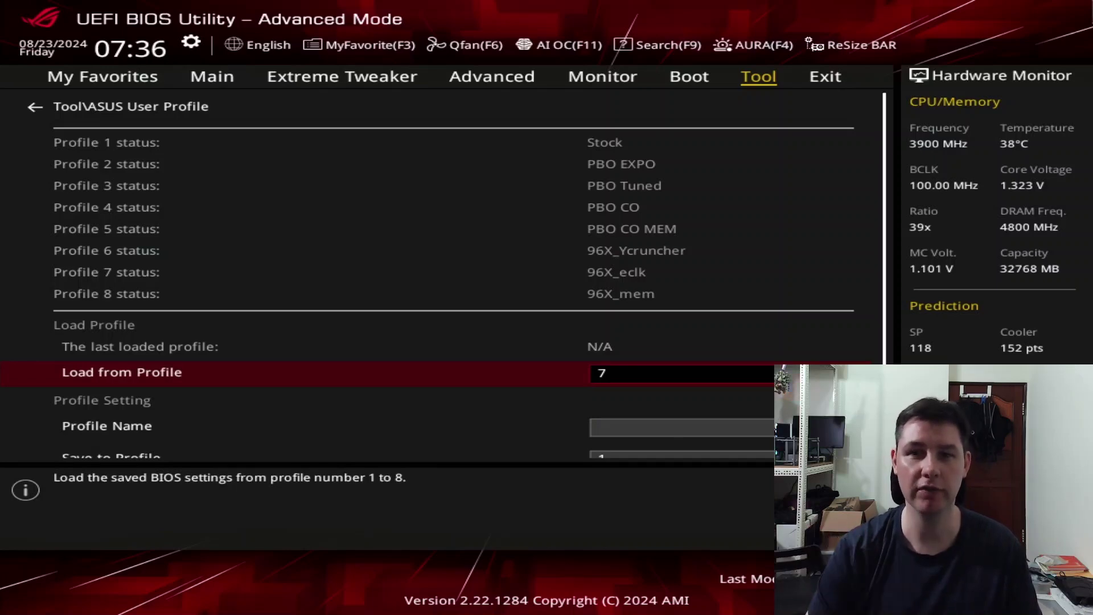
key("Return")
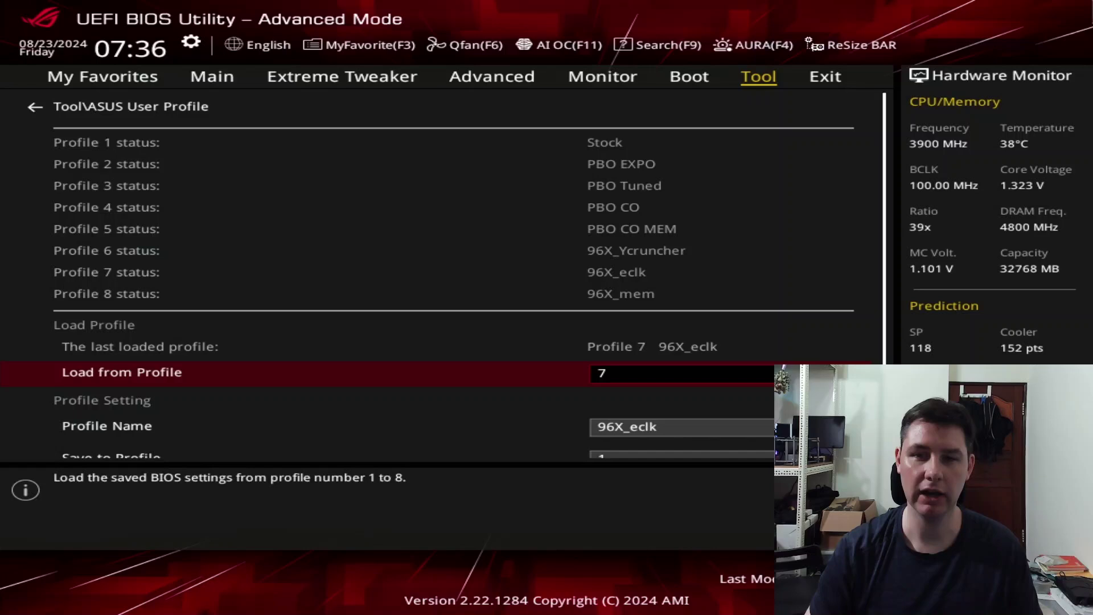
key("Right")
key("Right")
key("Right")
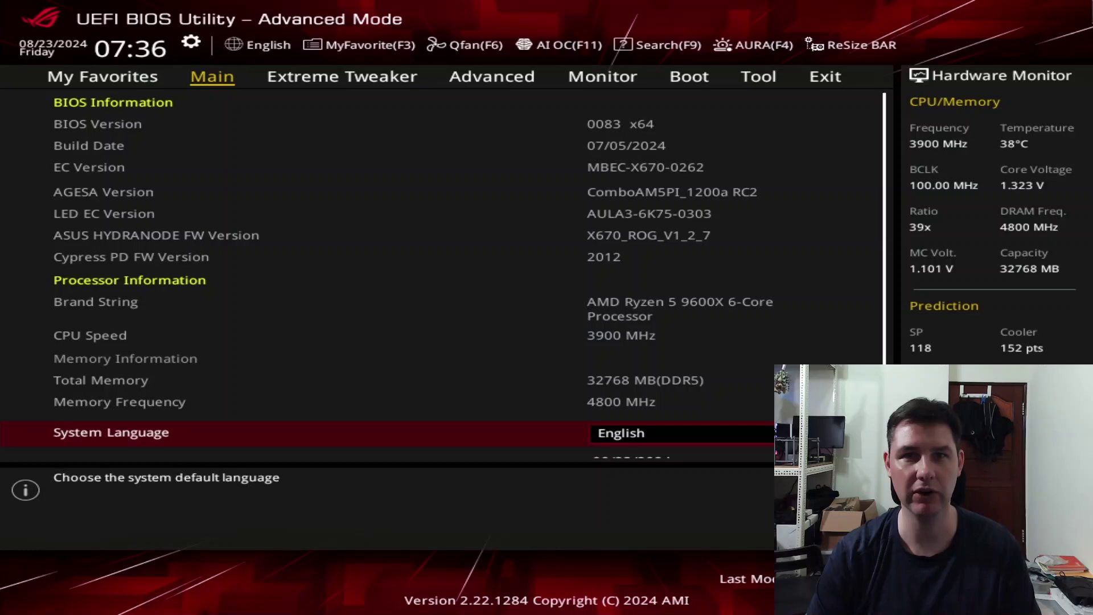
Set BCLK2 Frequency to 106.5 in Extreme Tweaker
key("Right")
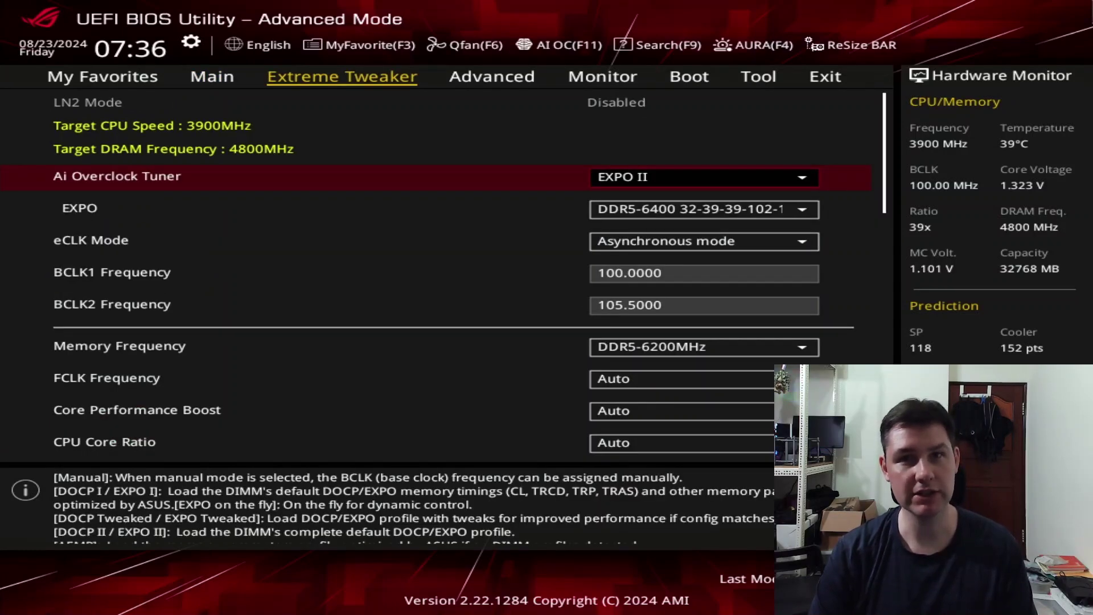
key("Down")
key("Down")
key("Down")
key("Down")
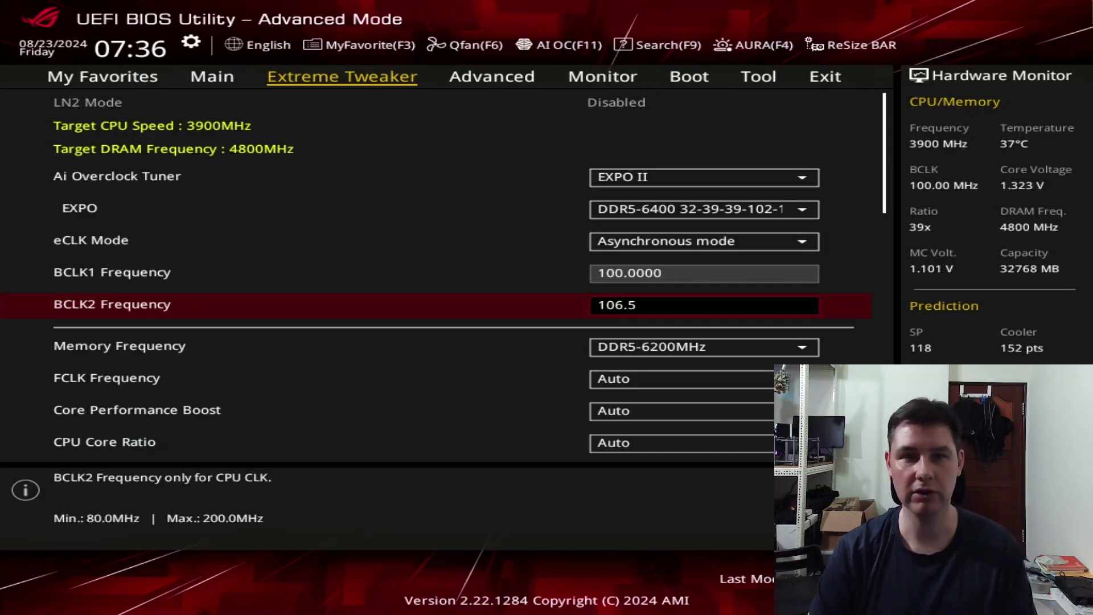
Open Advanced > AMD Overclocking and accept the overclocking warning
key("Right")
key("Down")
key("Down")
key("Down")
key("Down")
key("Down")
key("Down")
key("Down")
key("Down")
key("Down")
key("Down")
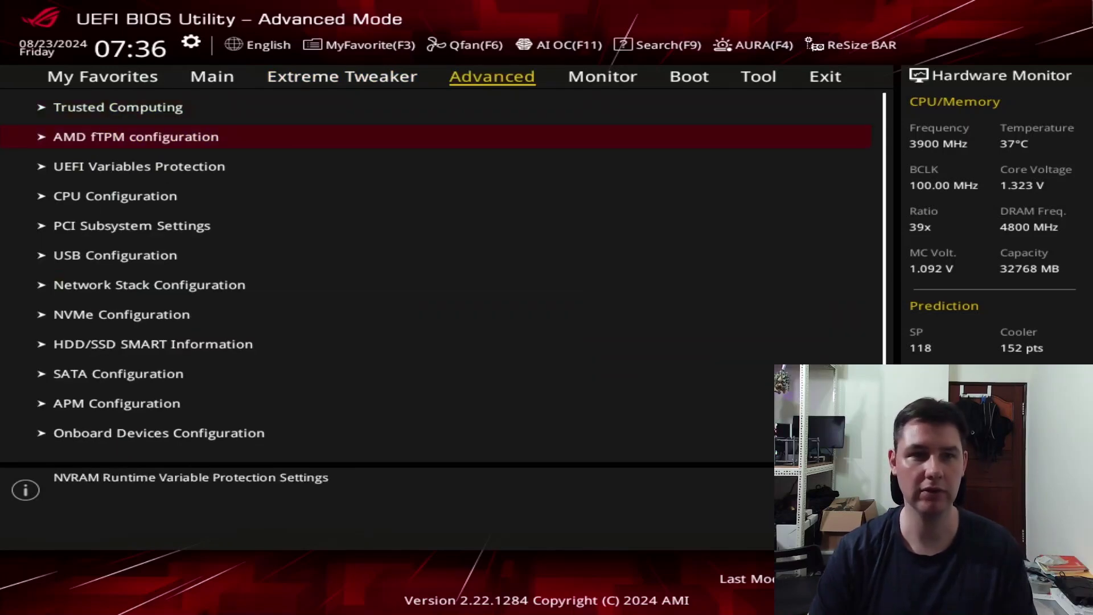
key("Down")
key("Down")
key("Down")
key("Down")
key("Down")
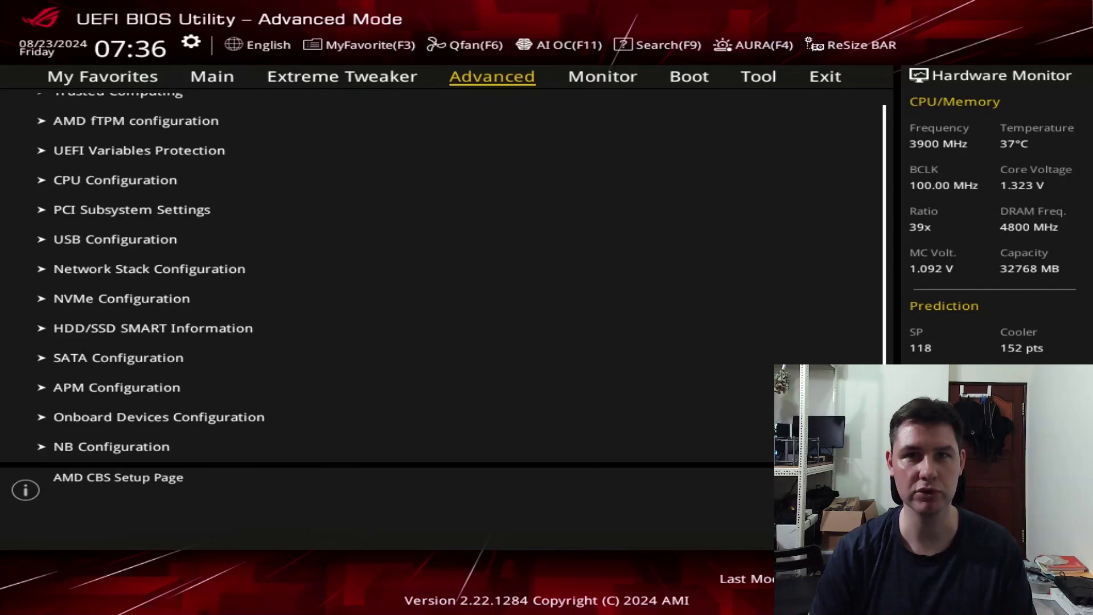
key("Return")
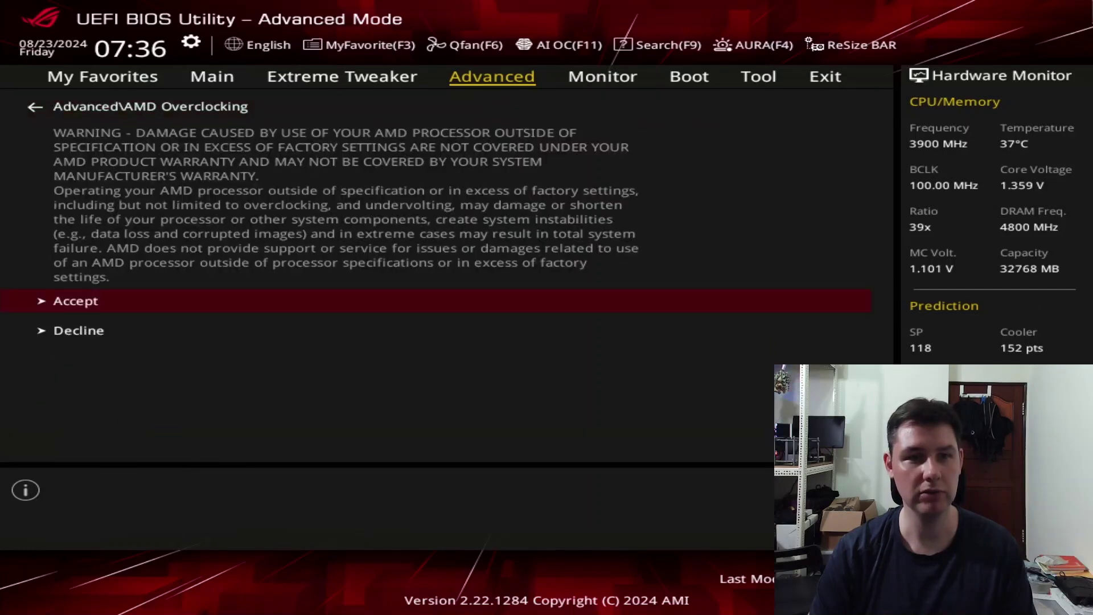
key("Return")
In Precision Boost Overdrive, set CPU Boost Clock Override to Enabled (Negative) with a 1000 maximum
key("Down")
key("Down")
key("Return")
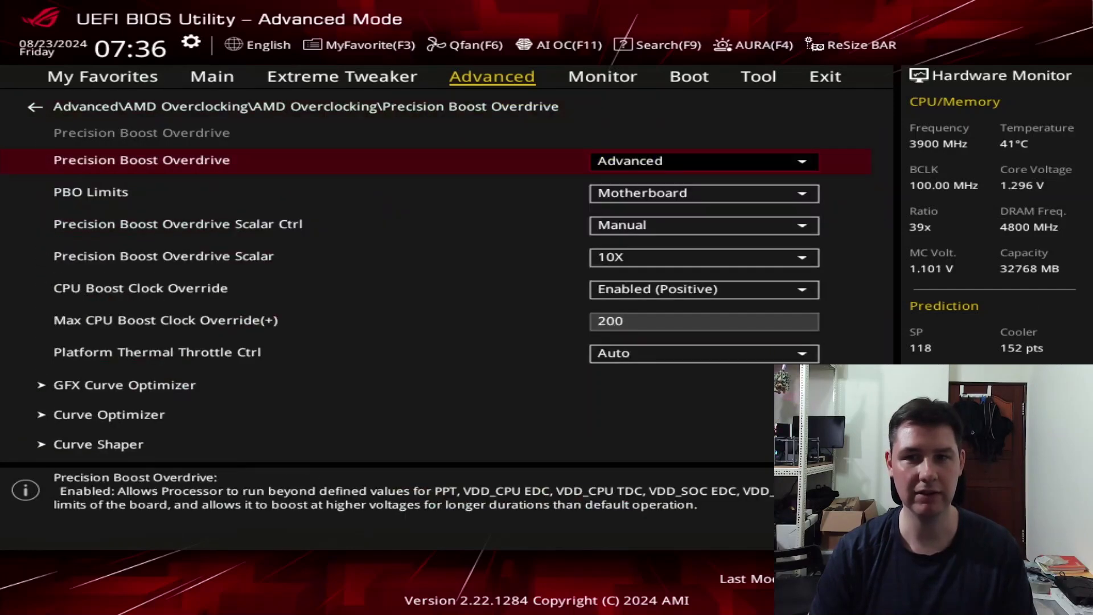
key("Down")
key("Down")
key("Down")
key("Down")
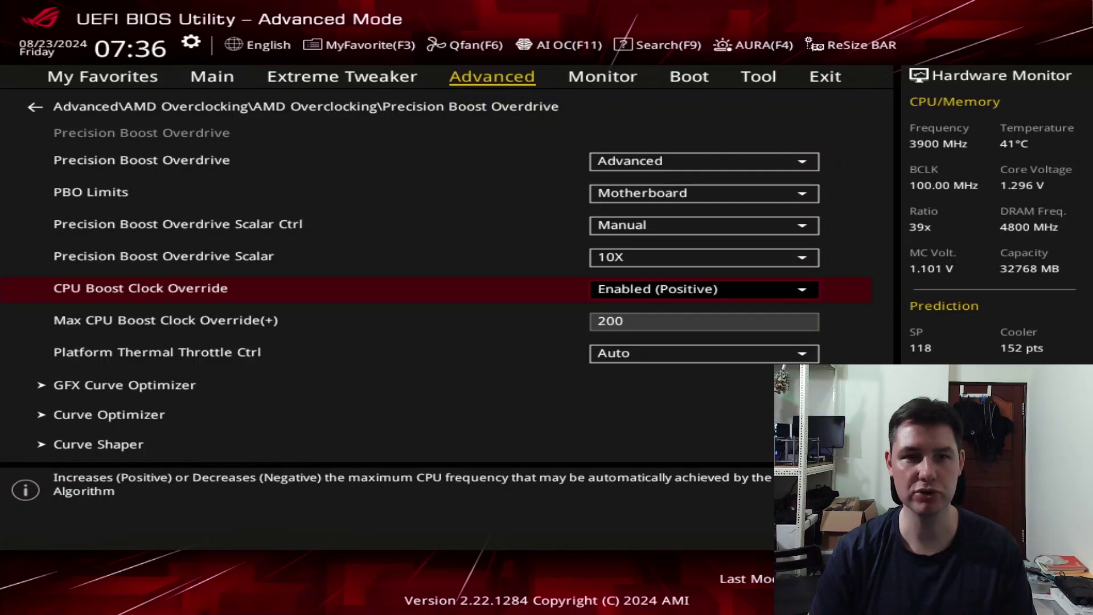
key("Return")
key("Down")
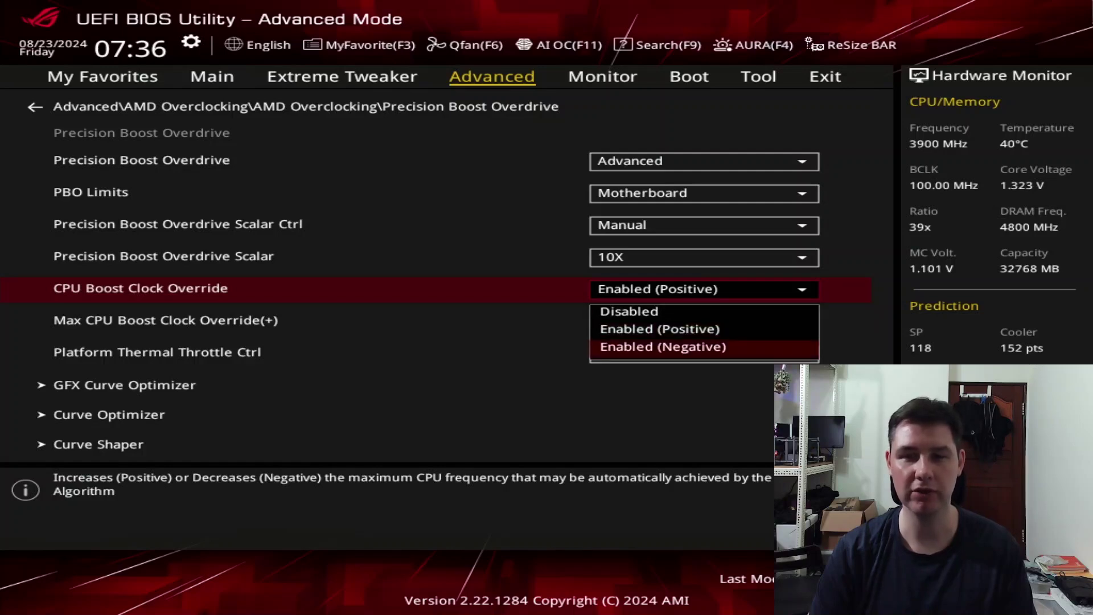
key("Return")
key("Down")
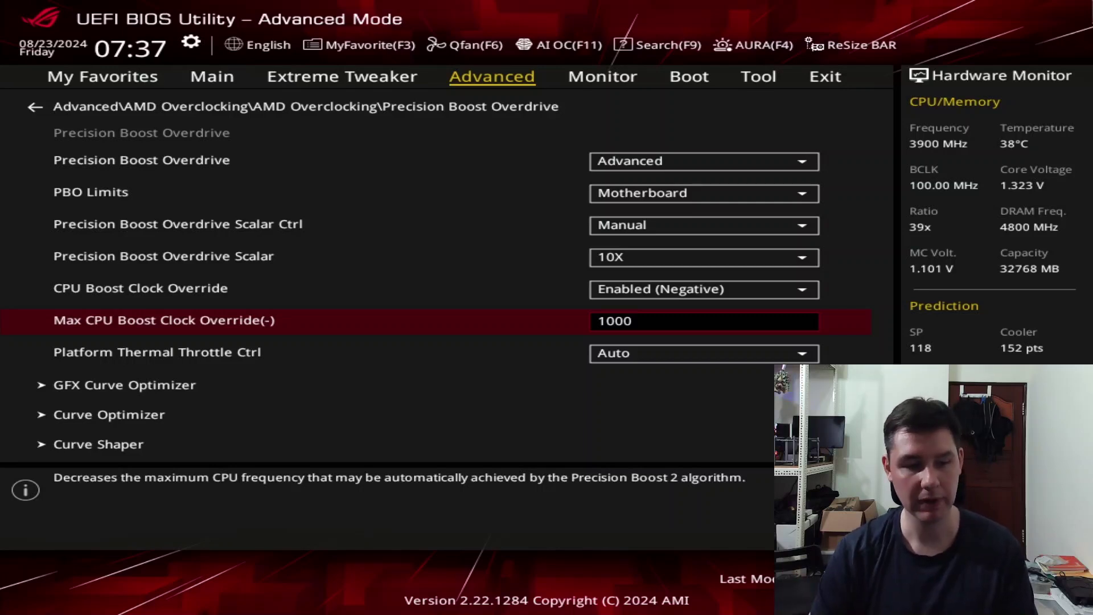
Open Curve Shaper and set the Low and Medium Frequency bands to Auto
key("Down")
key("Down")
key("Down")
key("Down")
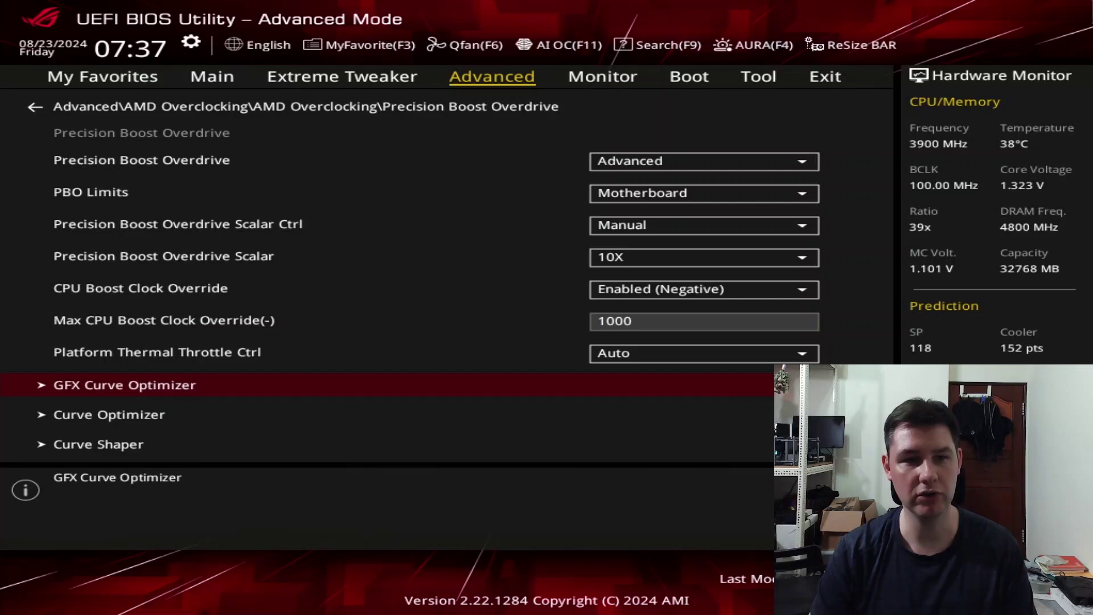
key("Return")
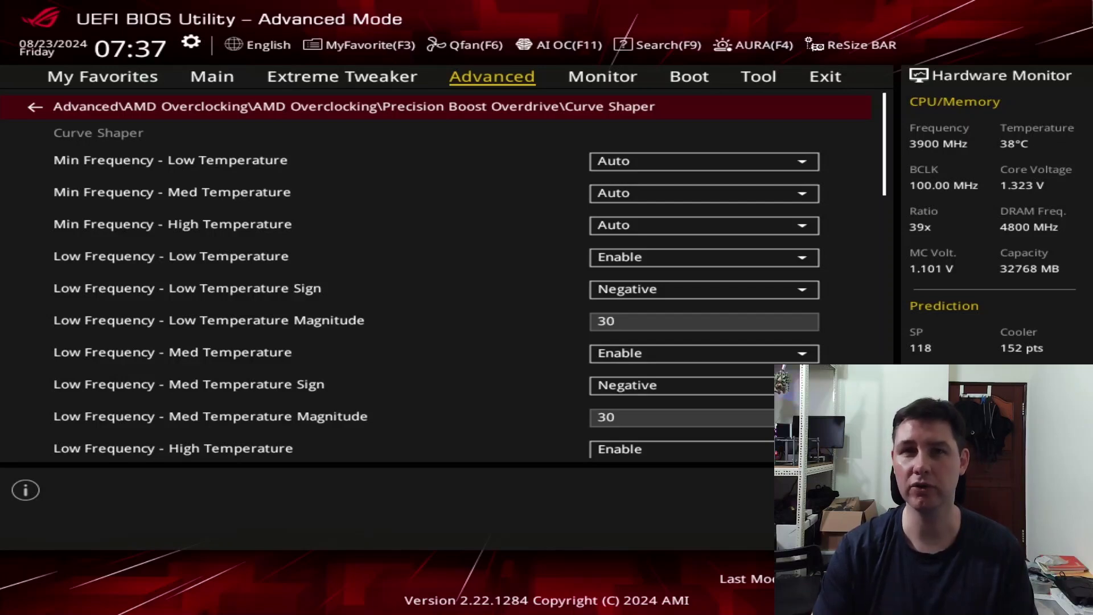
key("Down")
key("Down")
key("Down")
key("Down")
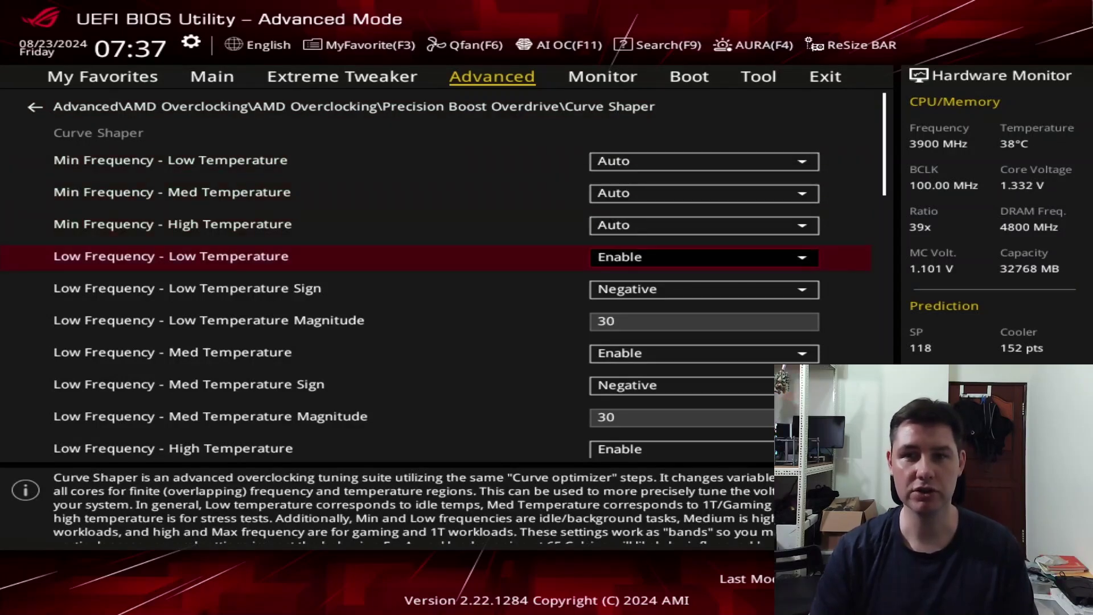
key("minus")
key("Down")
key("minus")
key("Down")
key("minus")
key("Down")
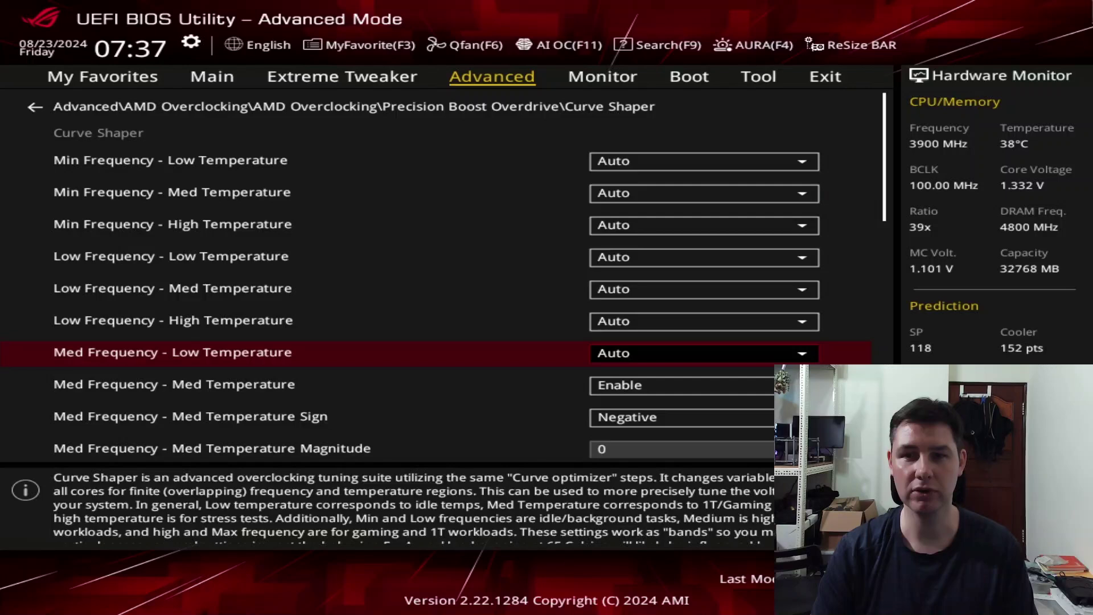
key("Down")
key("minus")
key("Down")
key("minus")
key("Down")
key("minus")
key("Down")
key("minus")
Set the remaining High and Max Frequency temperature bands to Auto
key("Down")
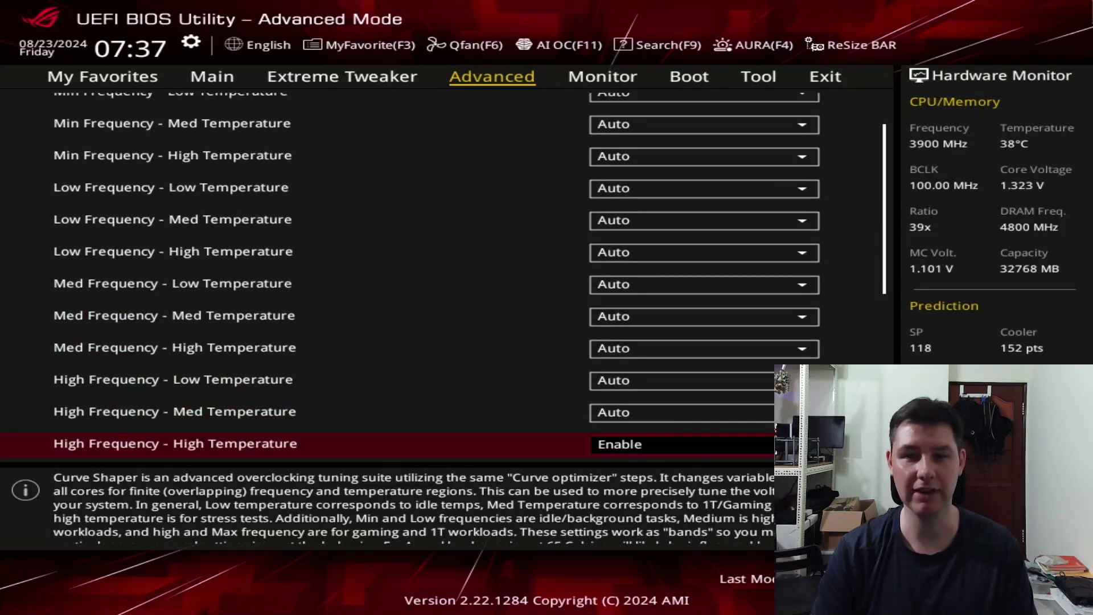
key("minus")
key("Down")
key("minus")
key("Down")
key("Down")
key("Down")
key("Down")
key("Down")
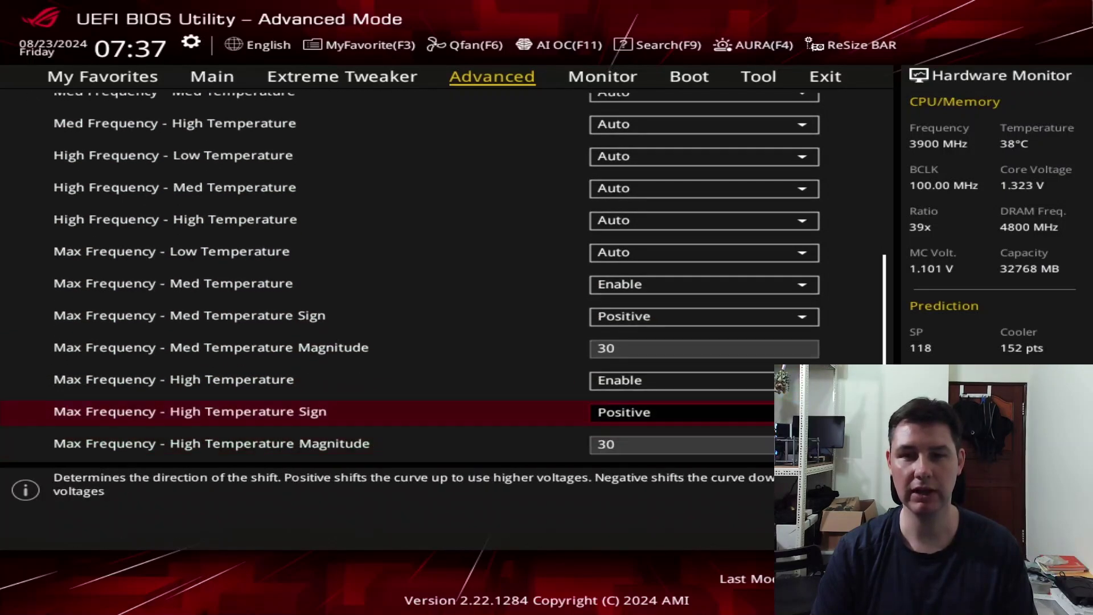
key("Up")
key("Up")
key("Up")
key("Up")
key("minus")
key("Down")
key("minus")
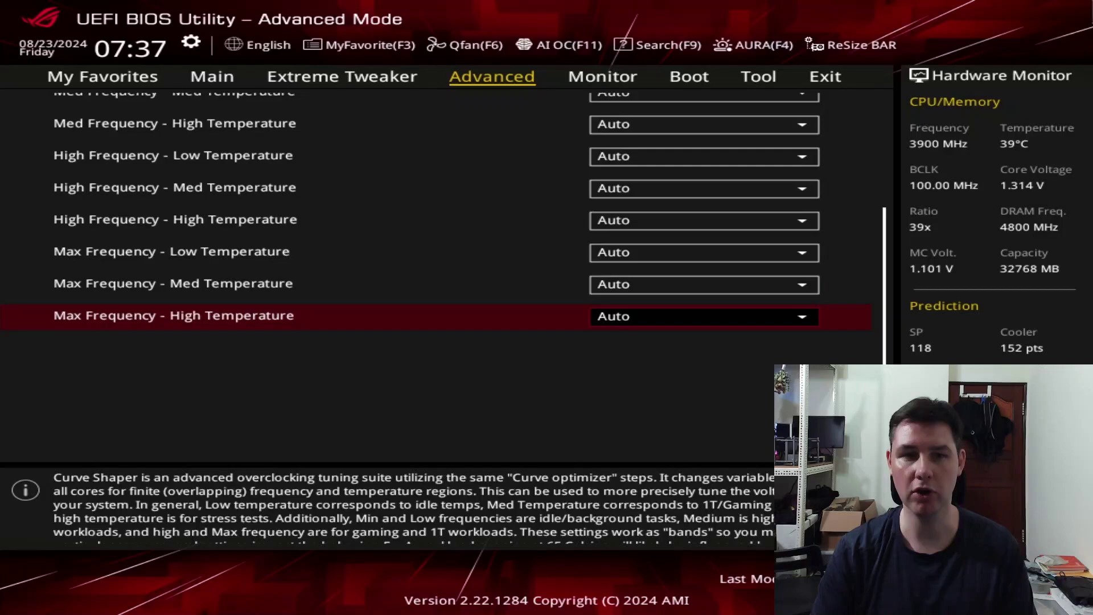
key("Up")
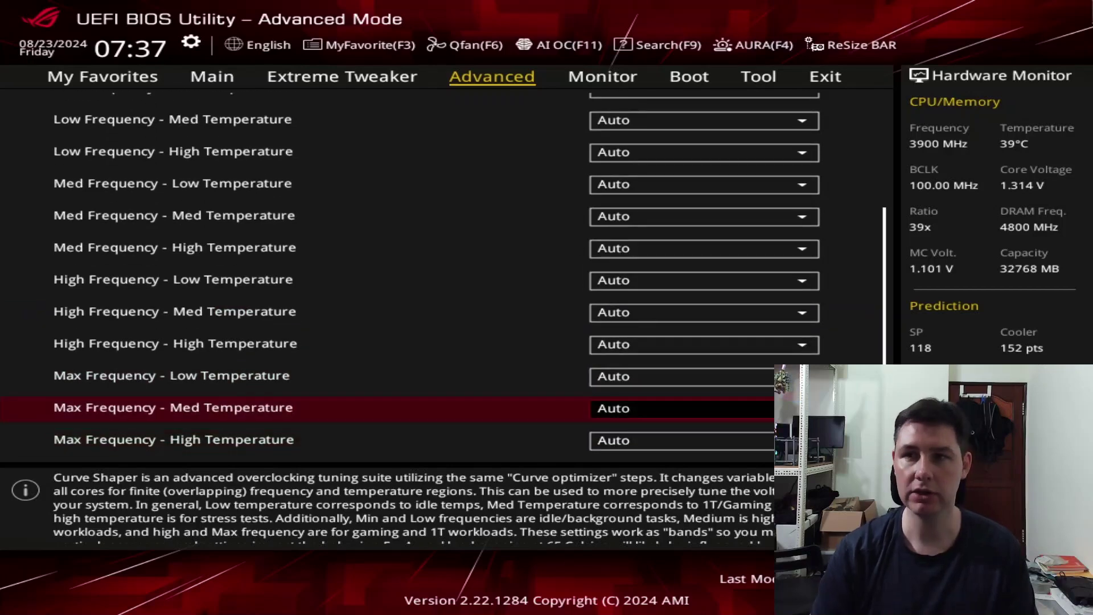
key("Home")
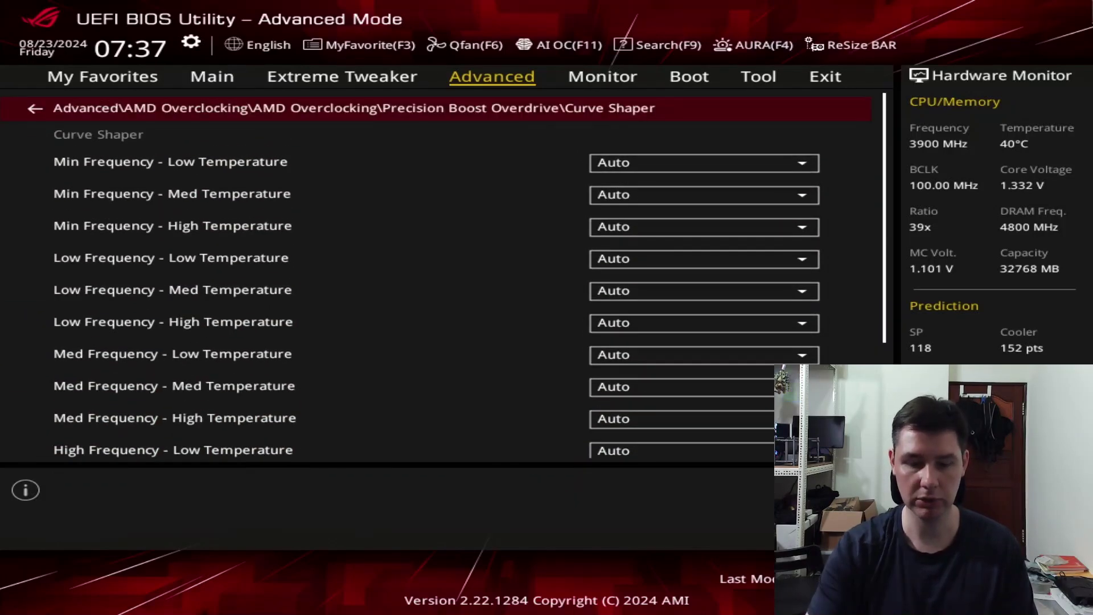
Save the BIOS changes with F10 and reboot into Windows
key("F10")
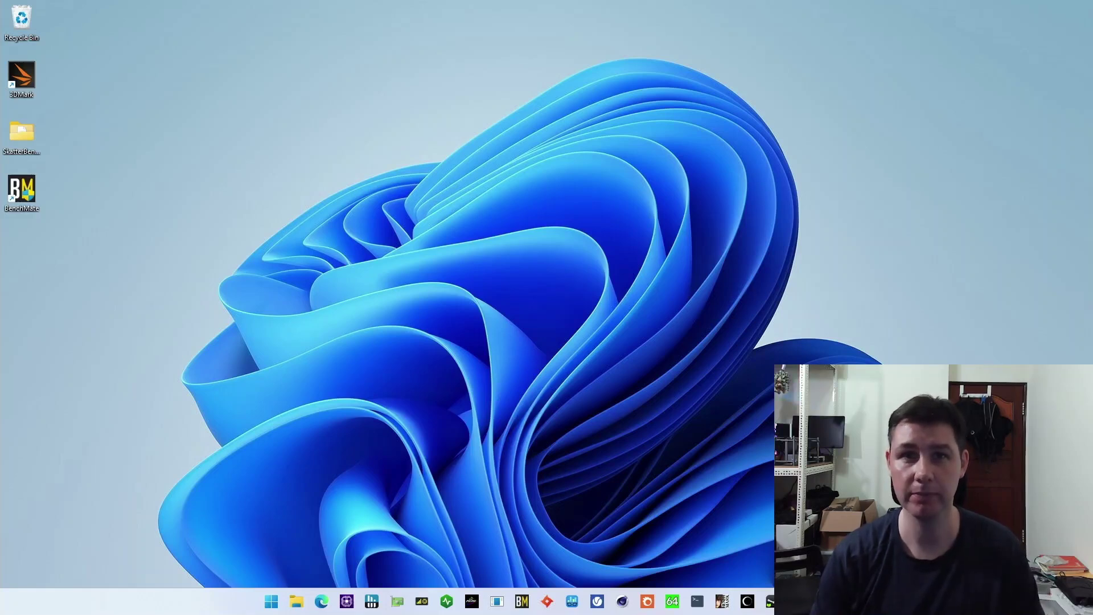
Start HWiNFO64 in sensors-only mode and expand Core Clocks into per-core rows
left_click(373, 601)
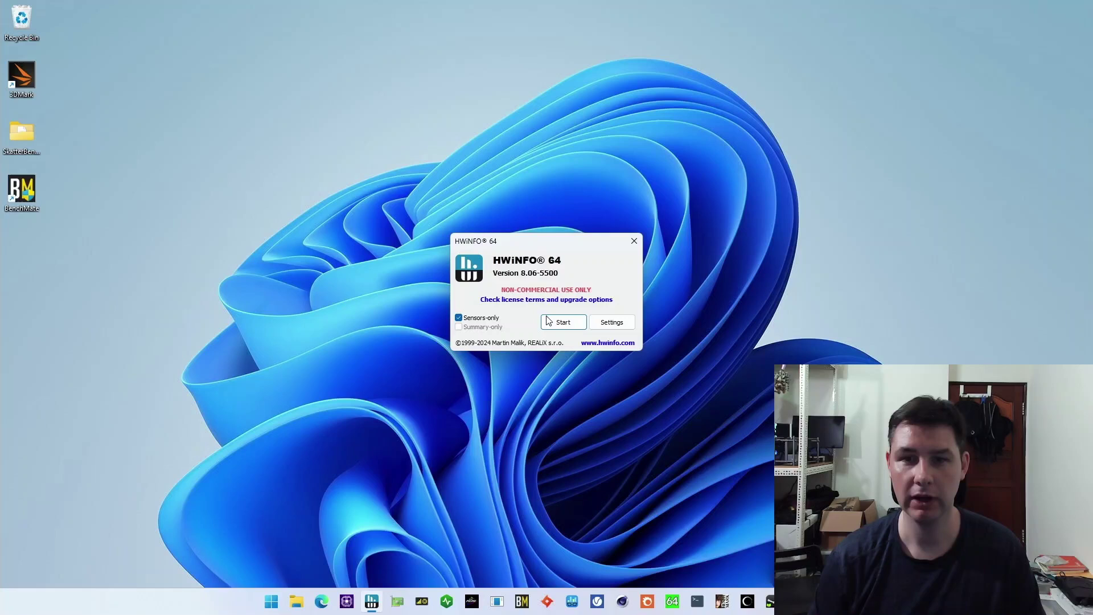
left_click(553, 323)
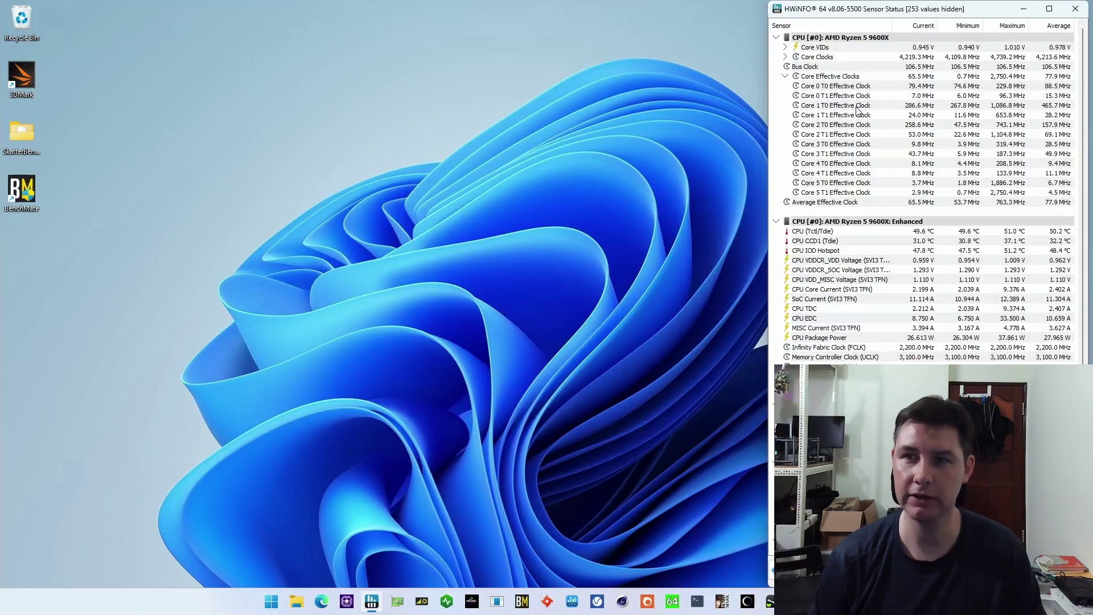
left_click(786, 58)
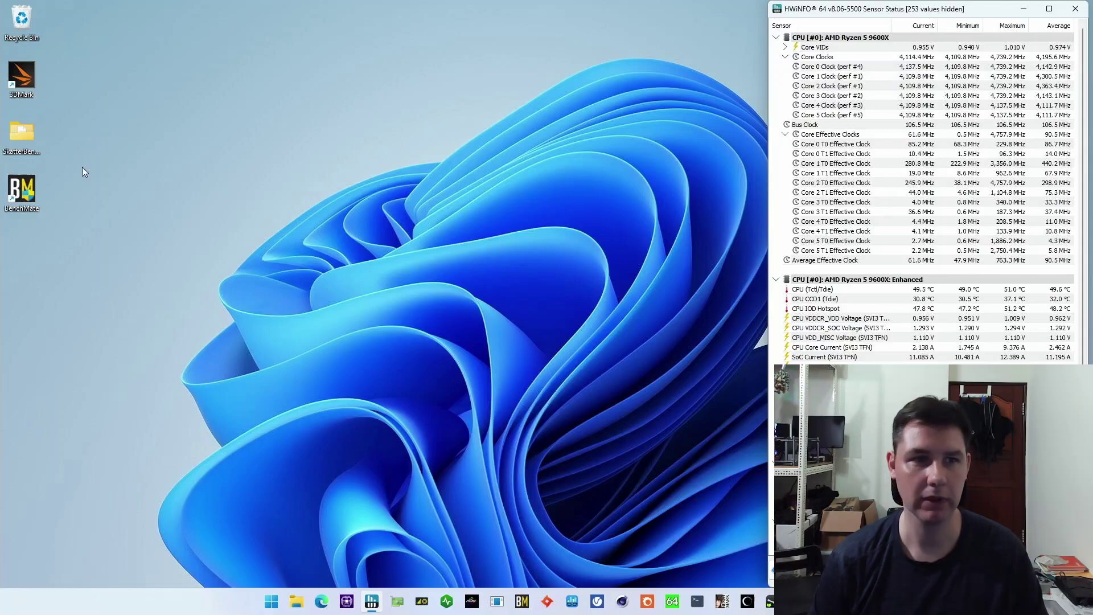
Run NopBench from SkatterBencher\NopBench_20211219_0126, reaching about 4760 NOP per sec
double_click(20, 136)
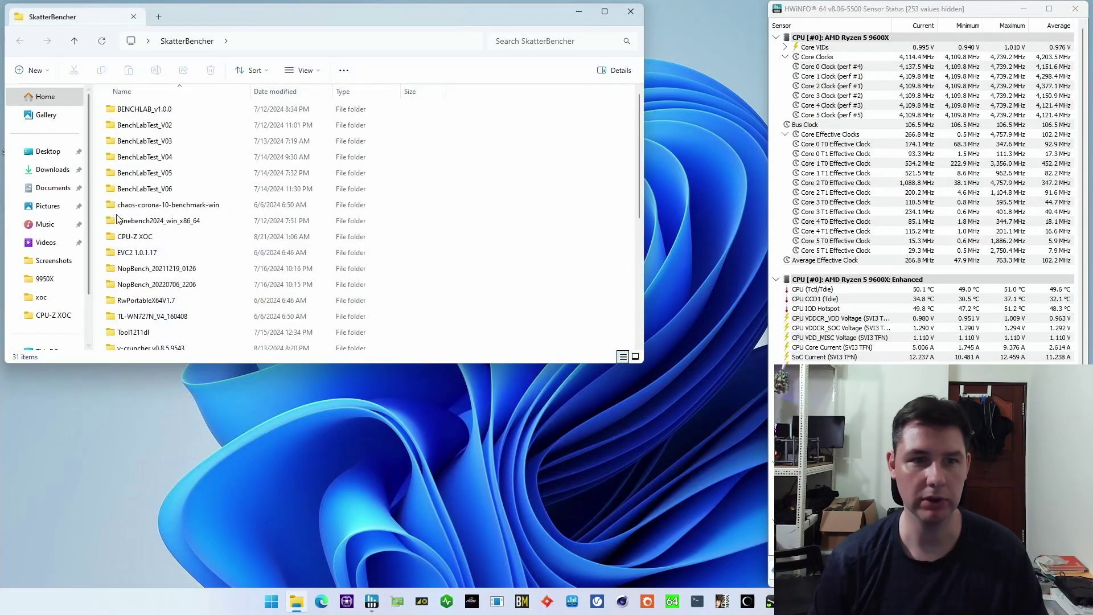
left_click(160, 268)
double_click(159, 268)
double_click(153, 108)
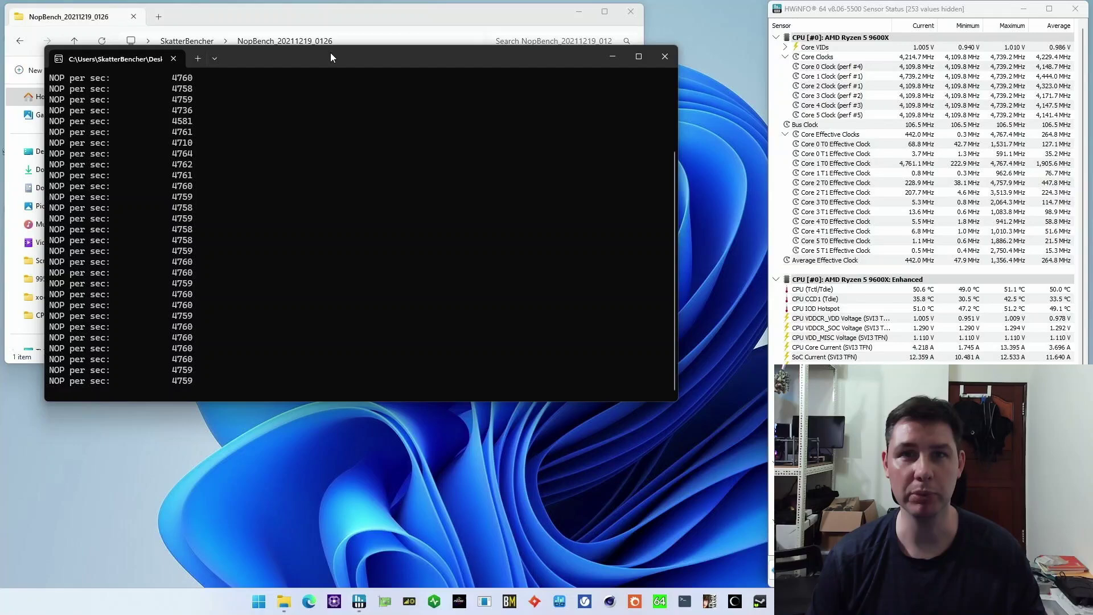
left_click_drag(331, 53, 288, 468)
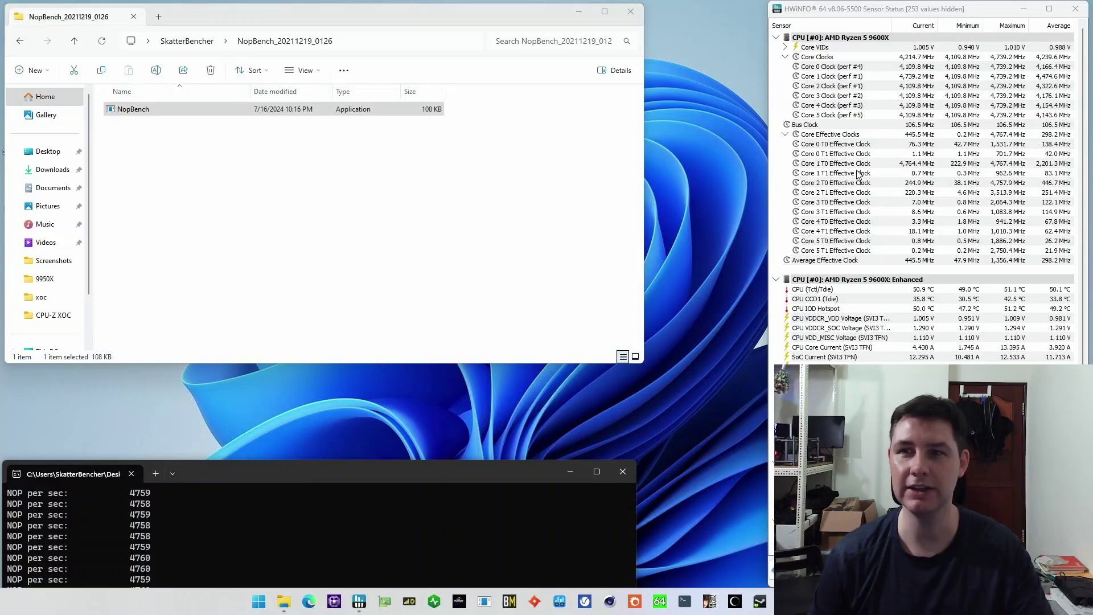
left_click(884, 166)
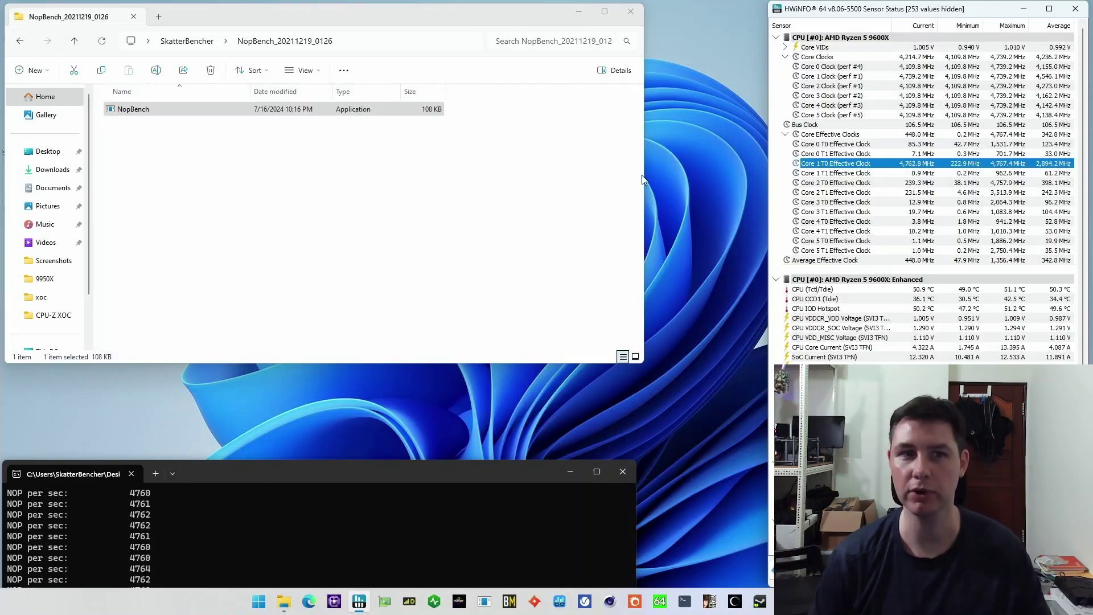
Launch CPU-Z from the SkatterBencher CPU-Z XOC folder
left_click(206, 44)
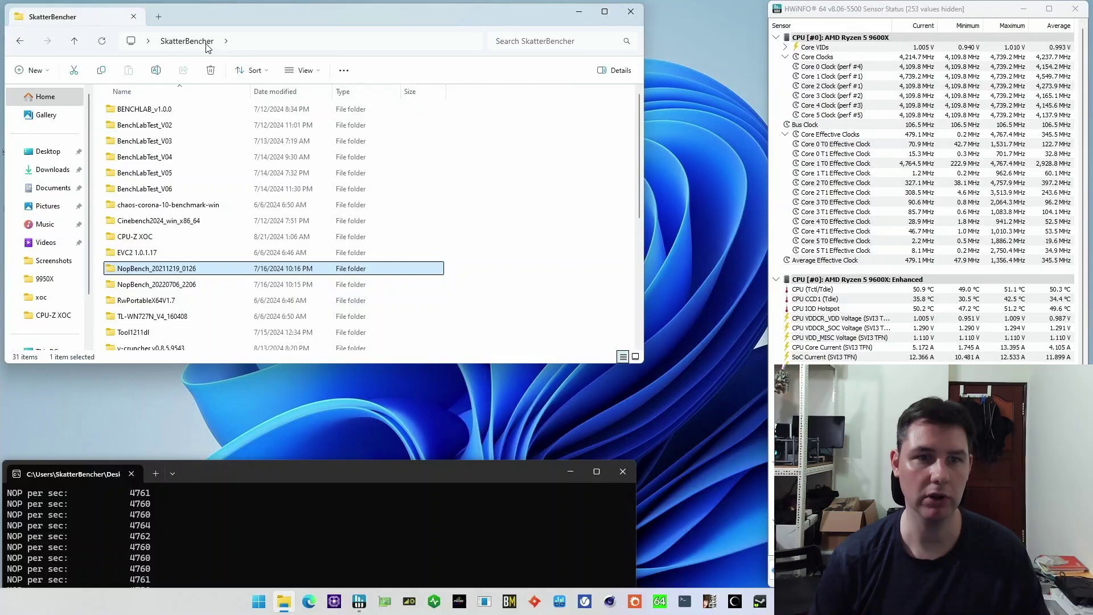
double_click(152, 245)
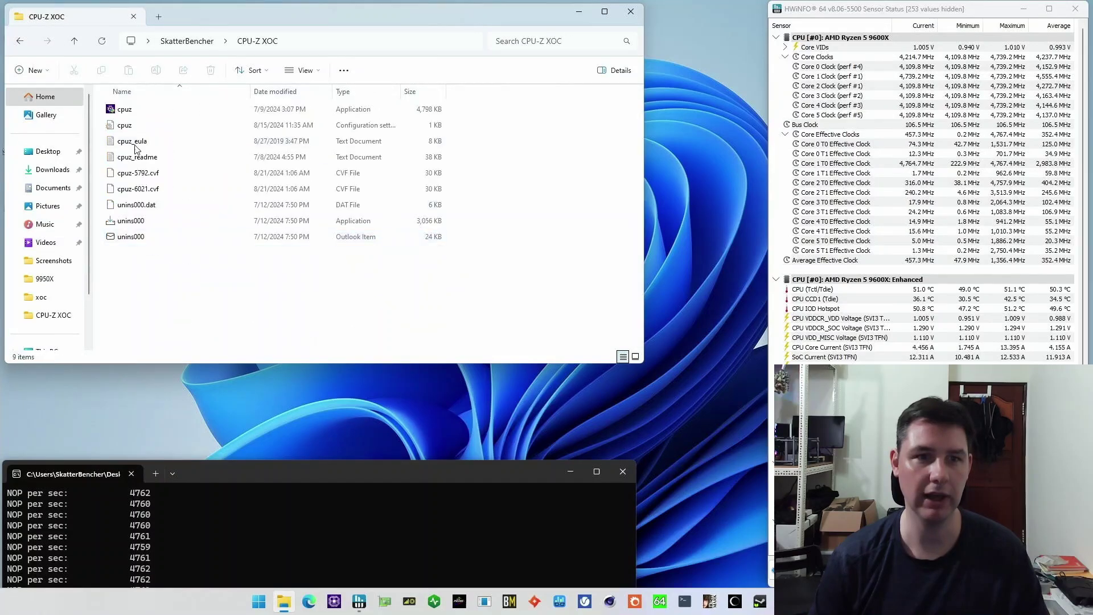
double_click(137, 111)
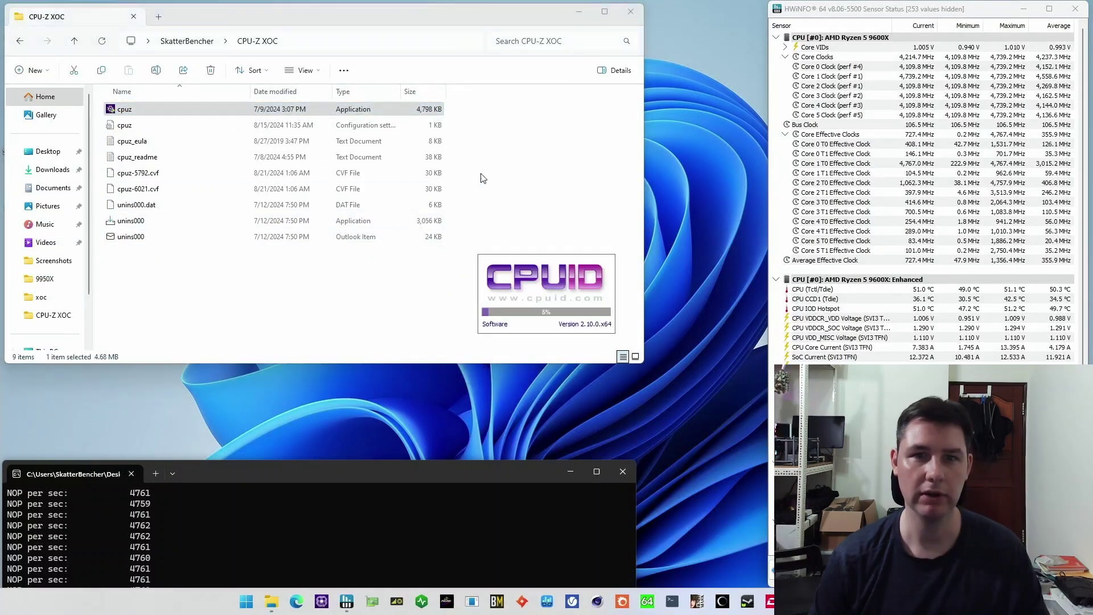
Delete the two old .cvf reports from the CPU-Z XOC folder
left_click_drag(480, 174, 402, 196)
key("Delete")
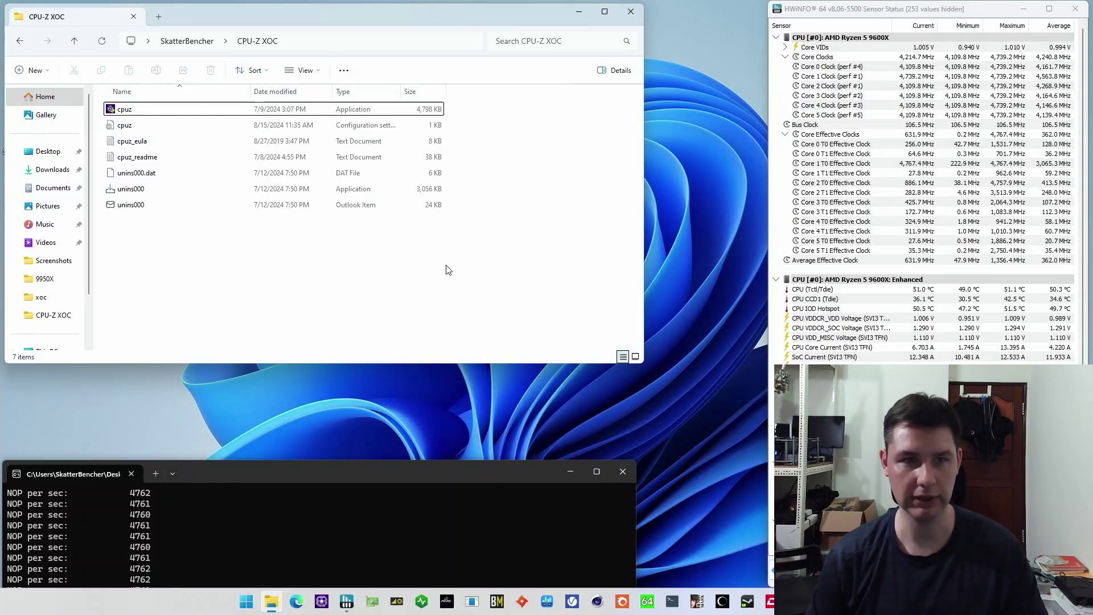
left_click(573, 388)
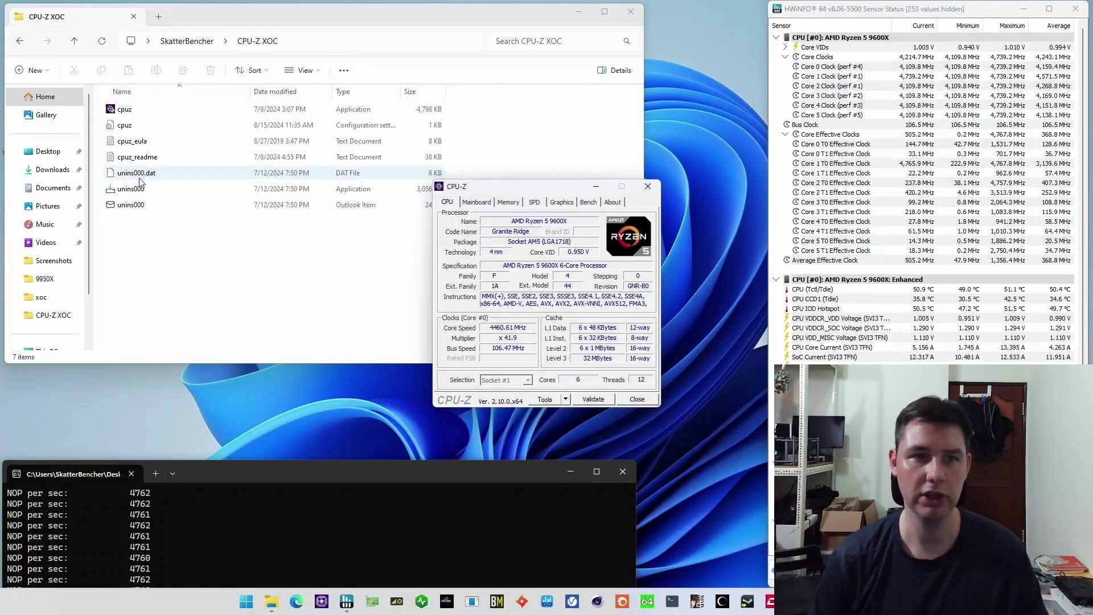
double_click(125, 125)
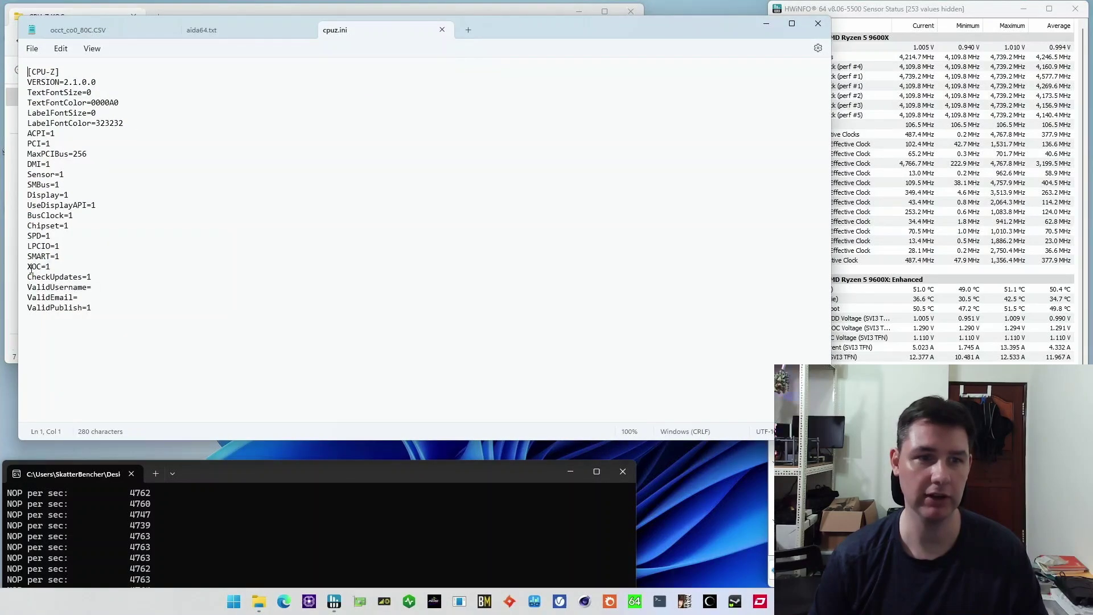
triple_click(31, 267)
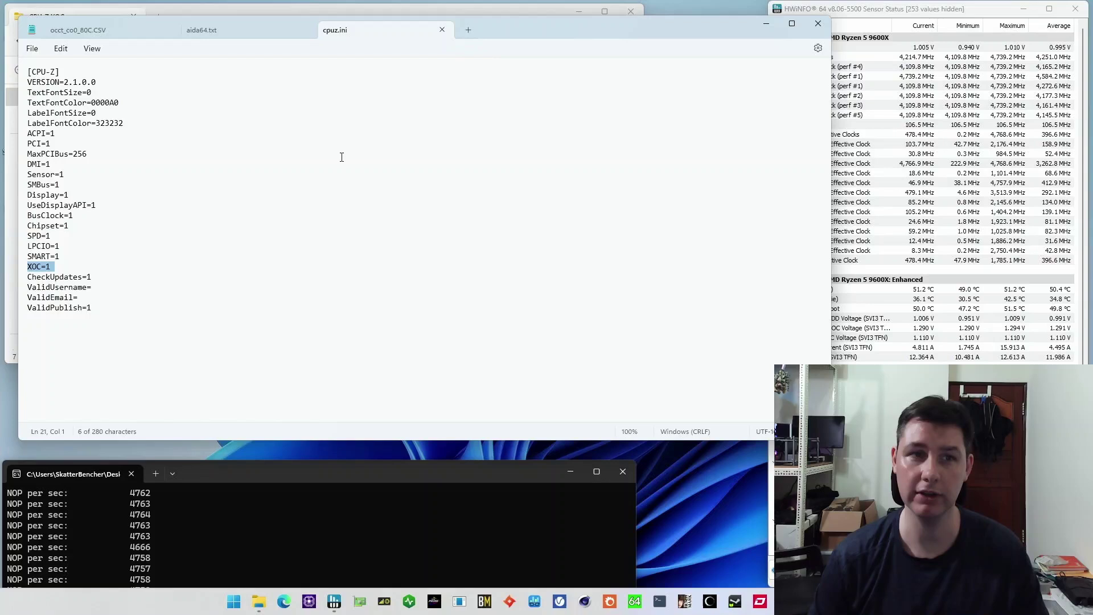
left_click(818, 24)
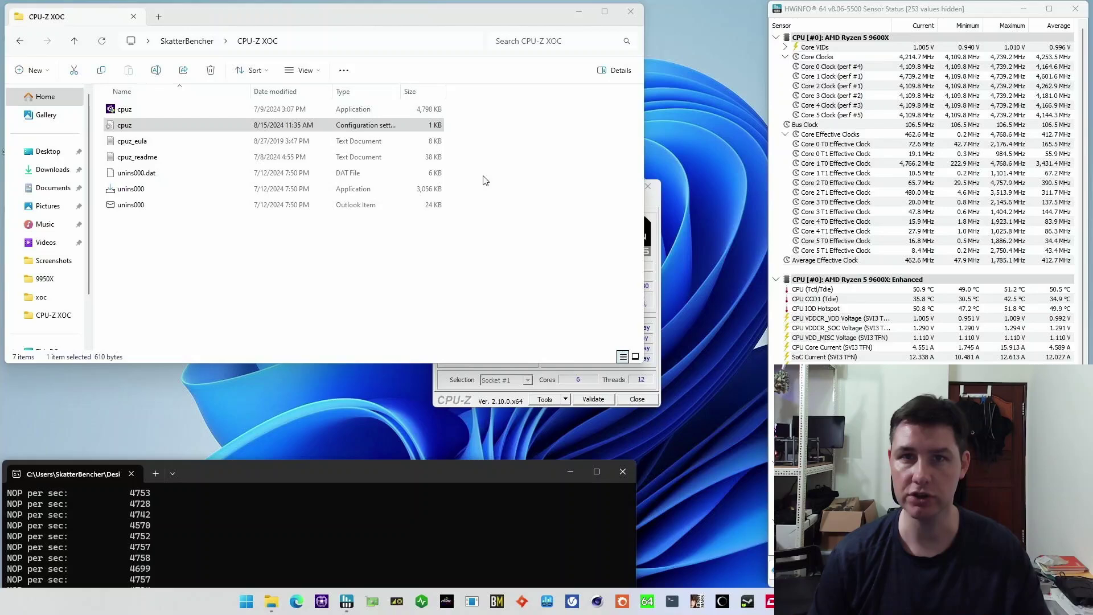
Move CPU-Z to the upper right and show Core #1's clock, about 4760 MHz
left_click(511, 371)
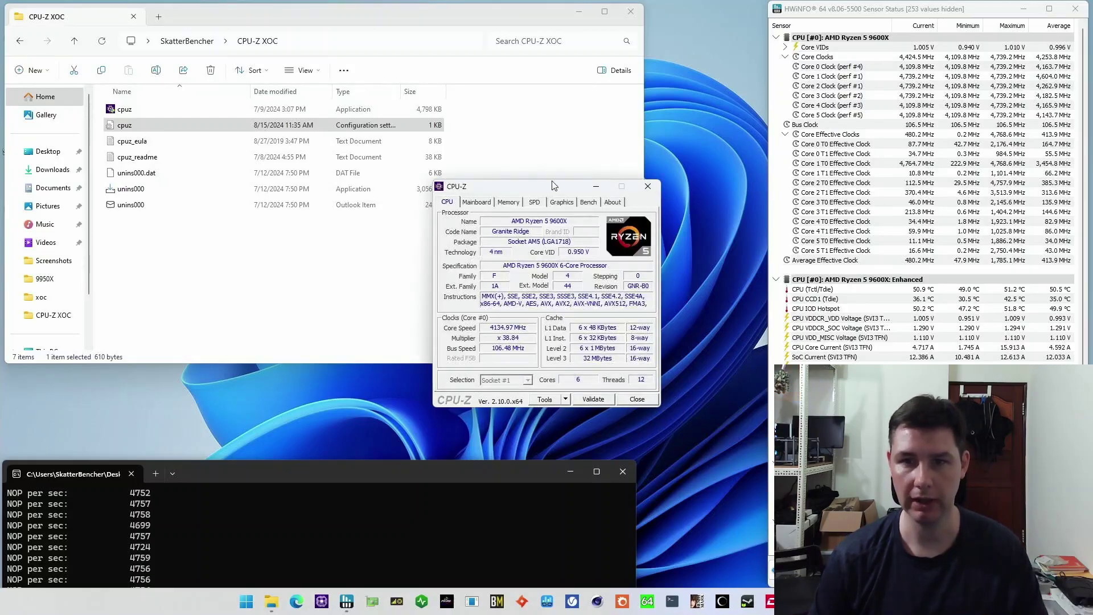
left_click_drag(553, 190, 696, 16)
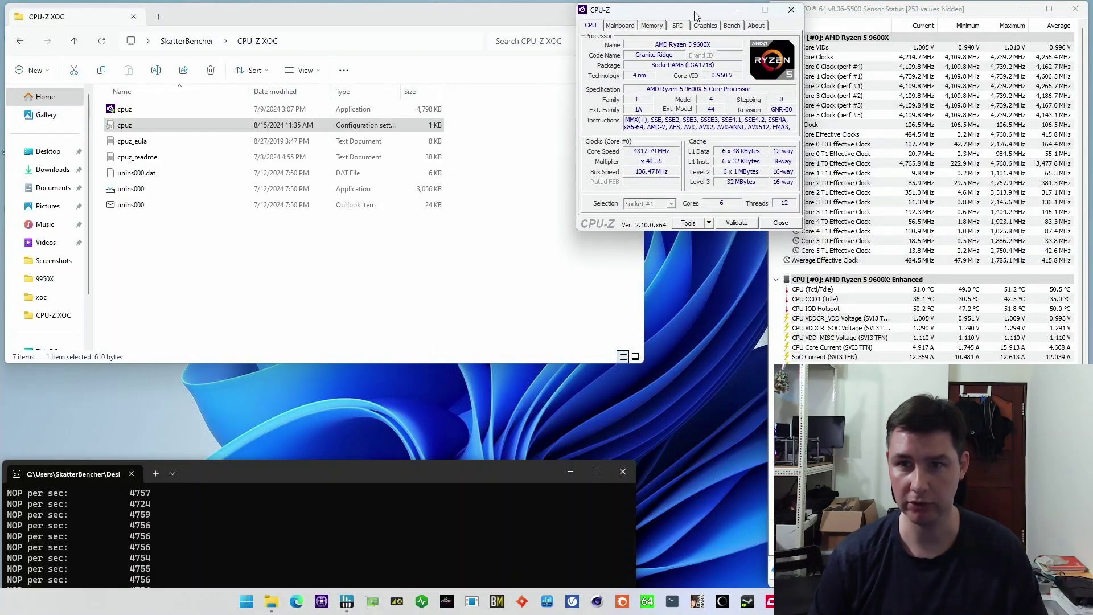
right_click(695, 103)
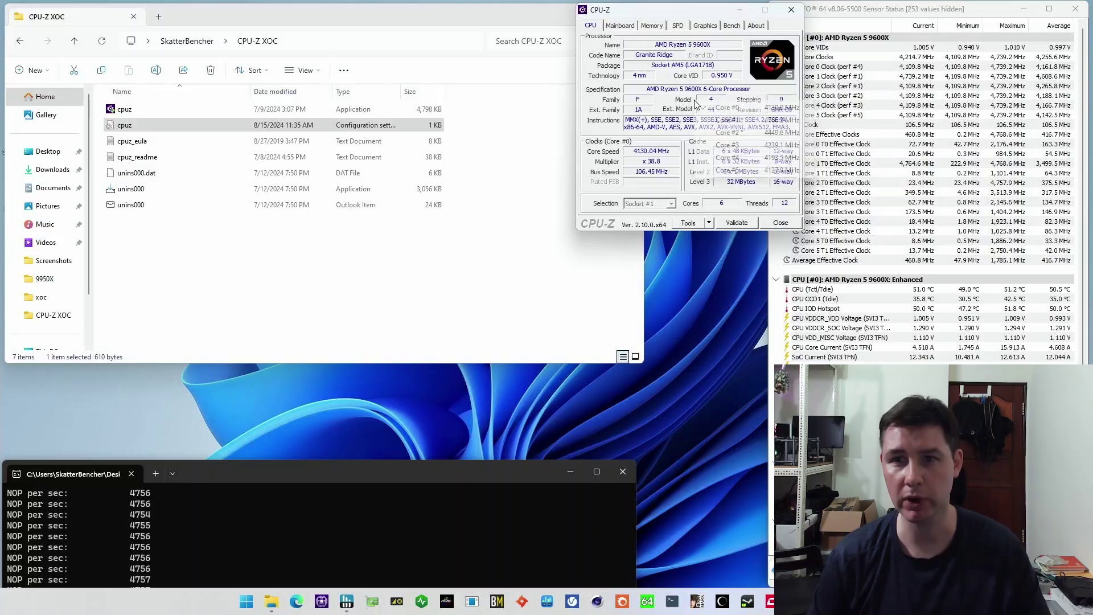
left_click(711, 123)
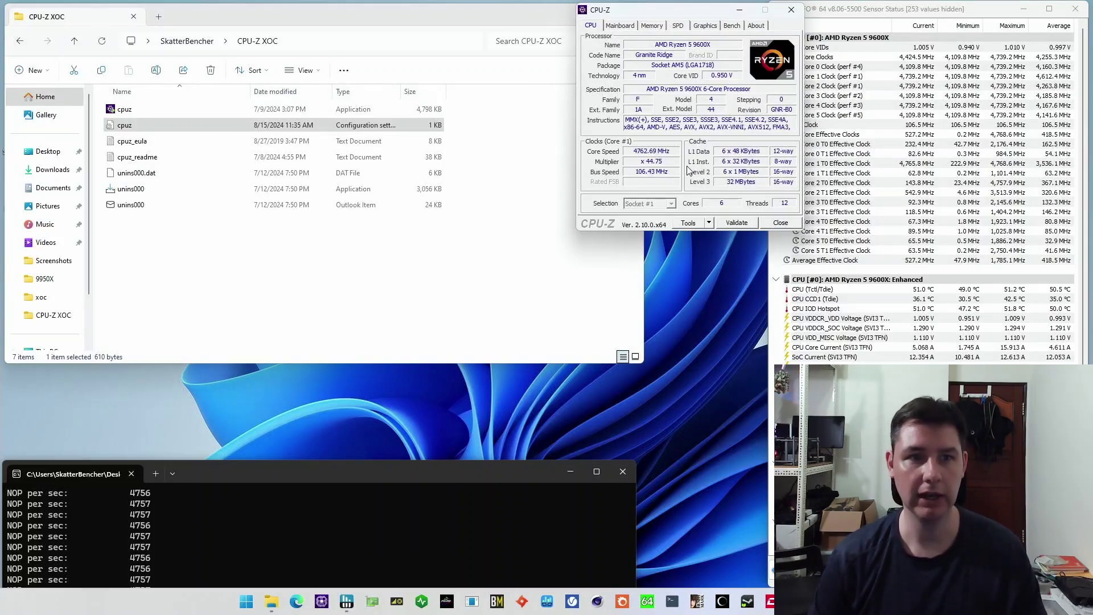
Save the cpuz-4760.cvf report, then delete it from the CPU-Z XOC folder
key("F7")
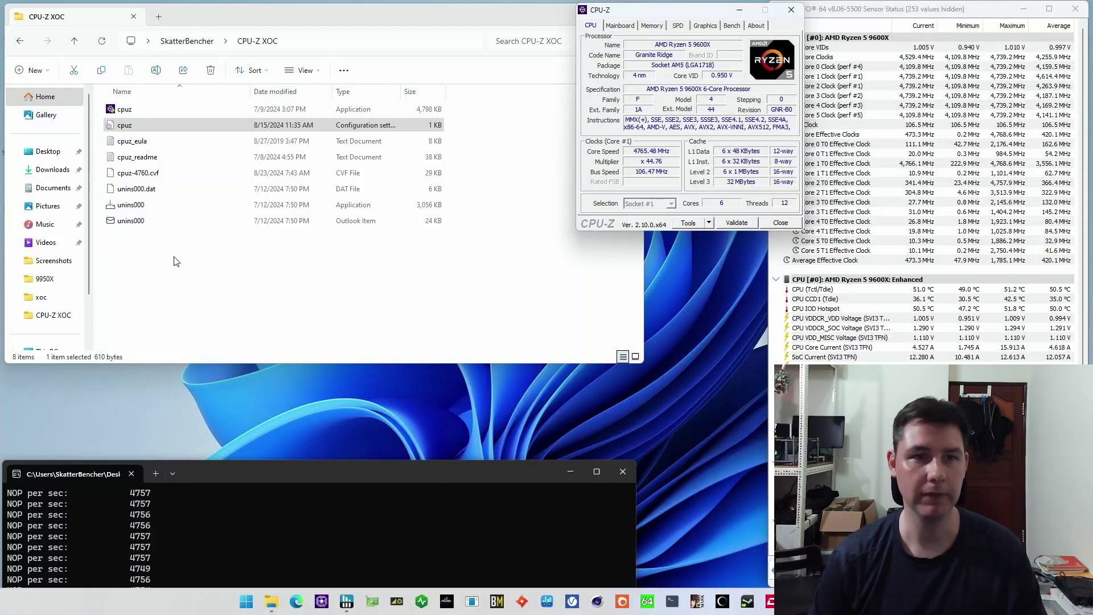
left_click(158, 174)
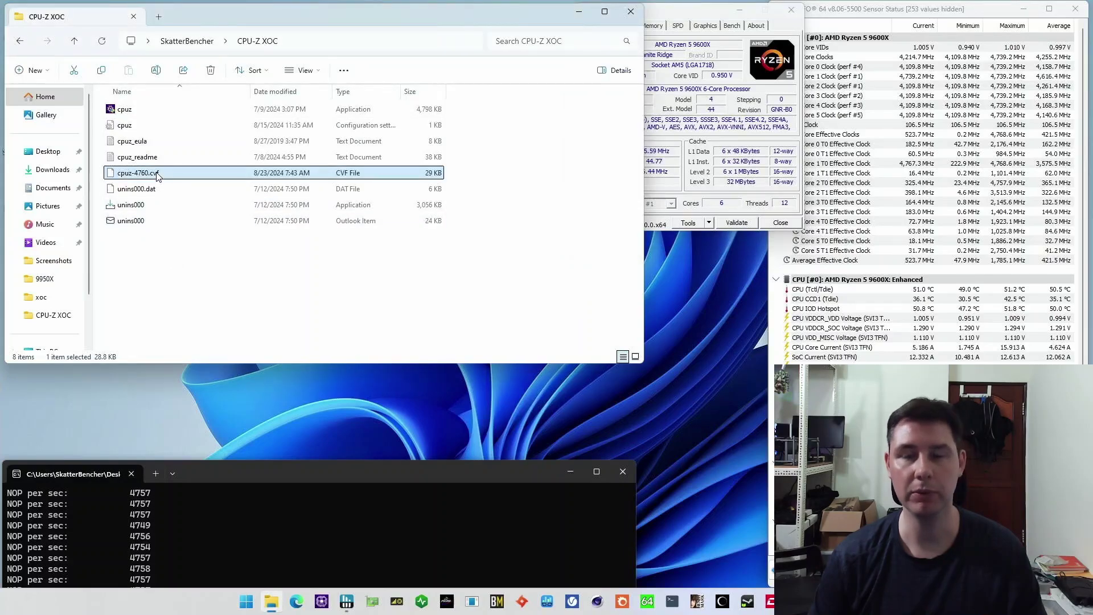
left_click(328, 291)
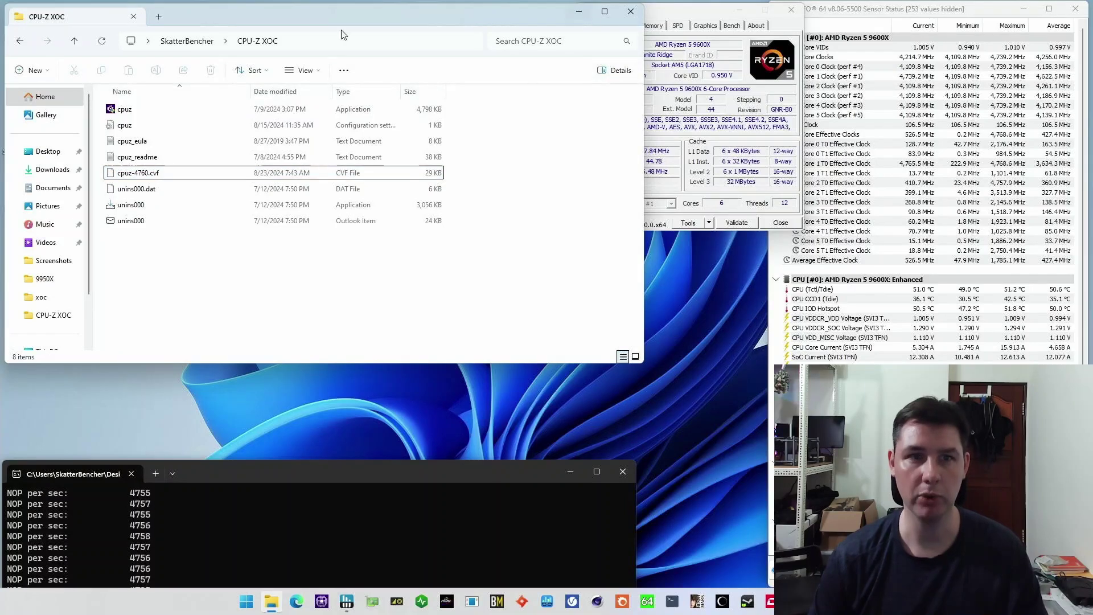
left_click_drag(316, 15, 316, 23)
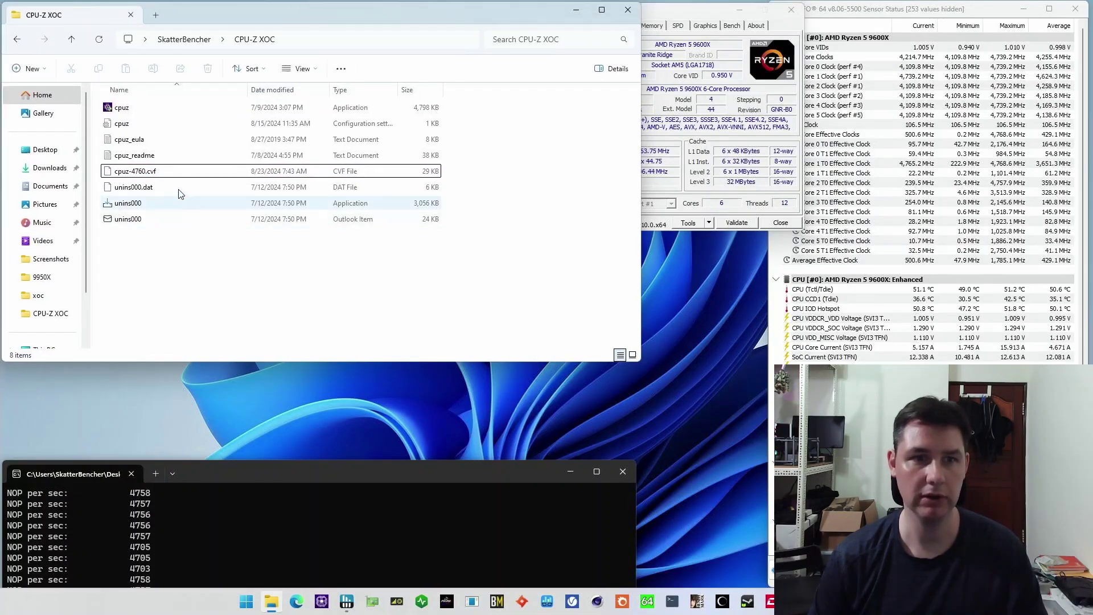
left_click(176, 172)
key("Delete")
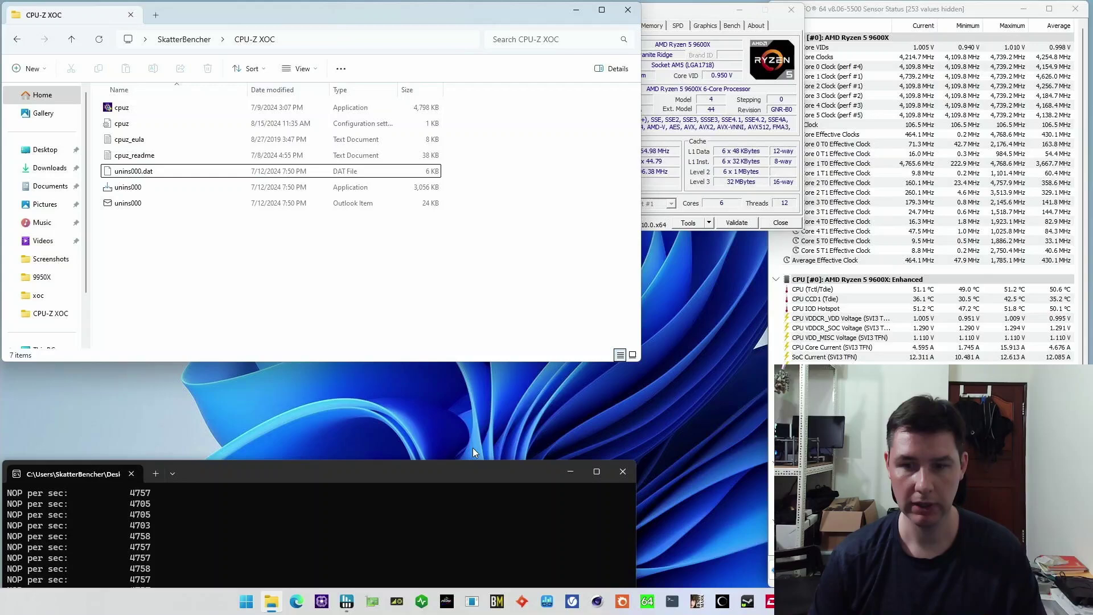
Launch Work Tool and bring up the AMD CPU Functions window beside CPU-Z
left_click(472, 603)
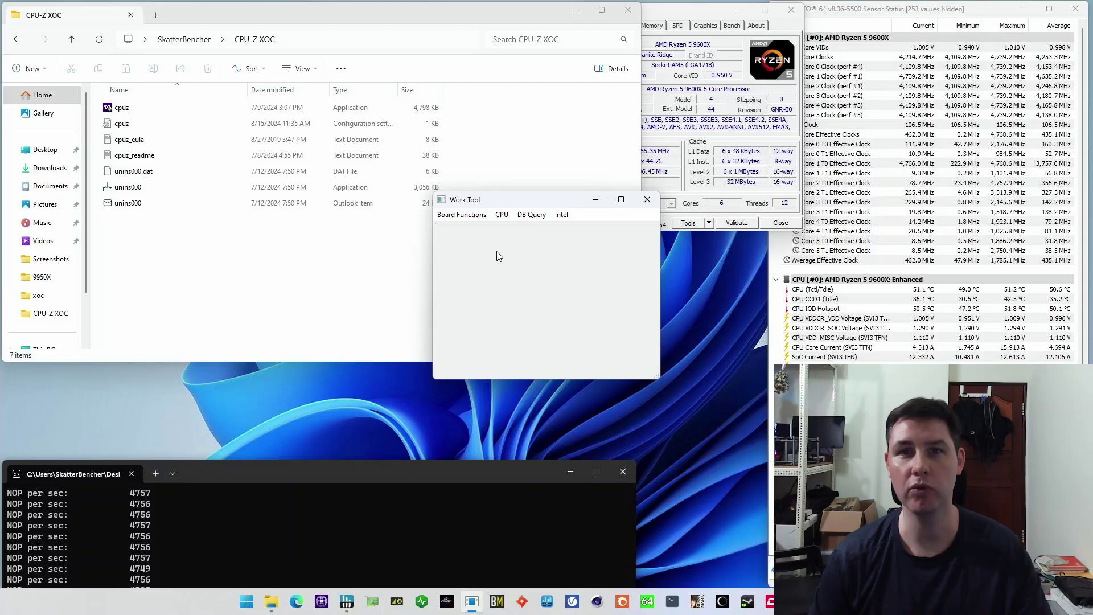
left_click(502, 215)
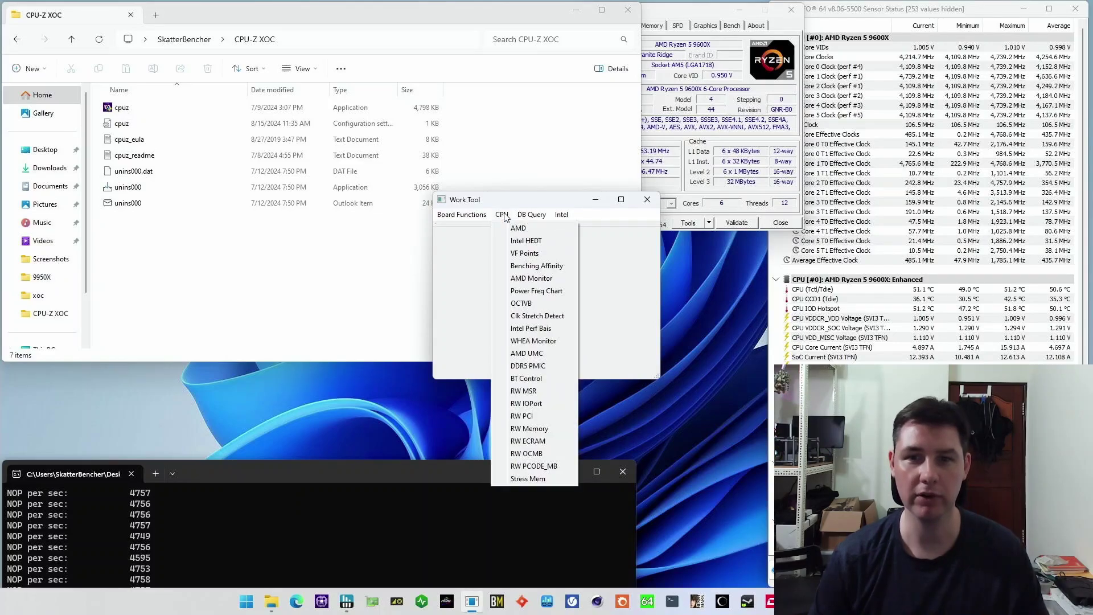
left_click(510, 230)
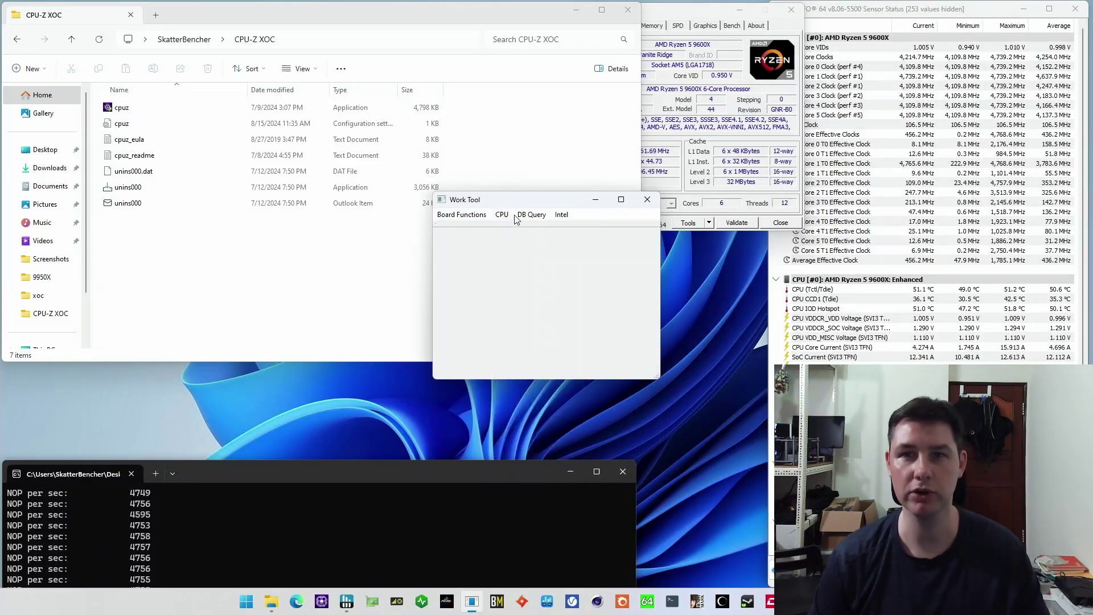
left_click_drag(709, 7, 723, 5)
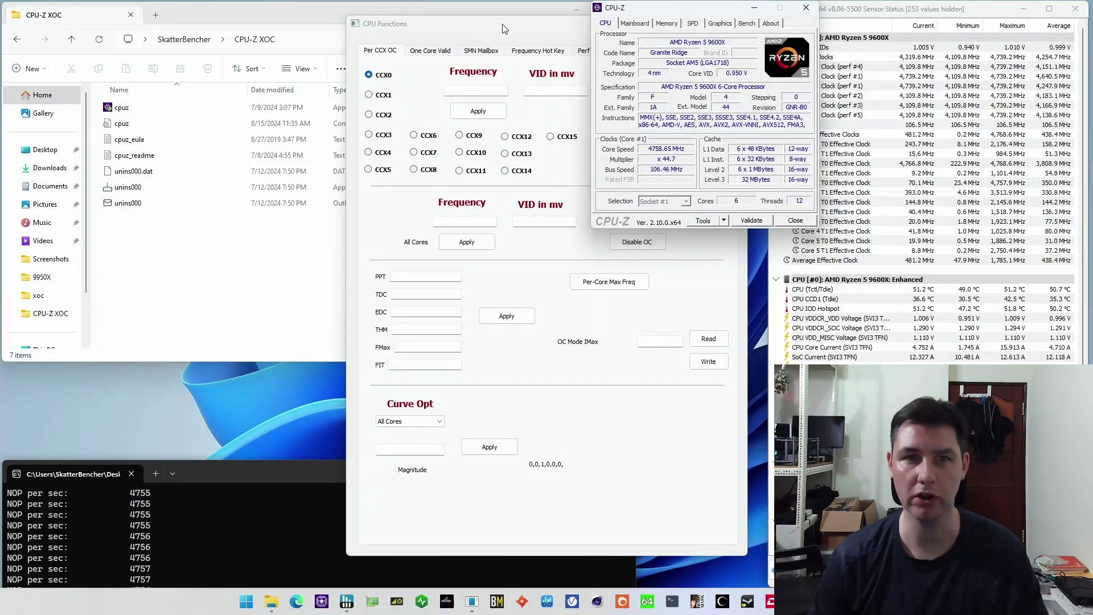
left_click_drag(505, 28, 387, 15)
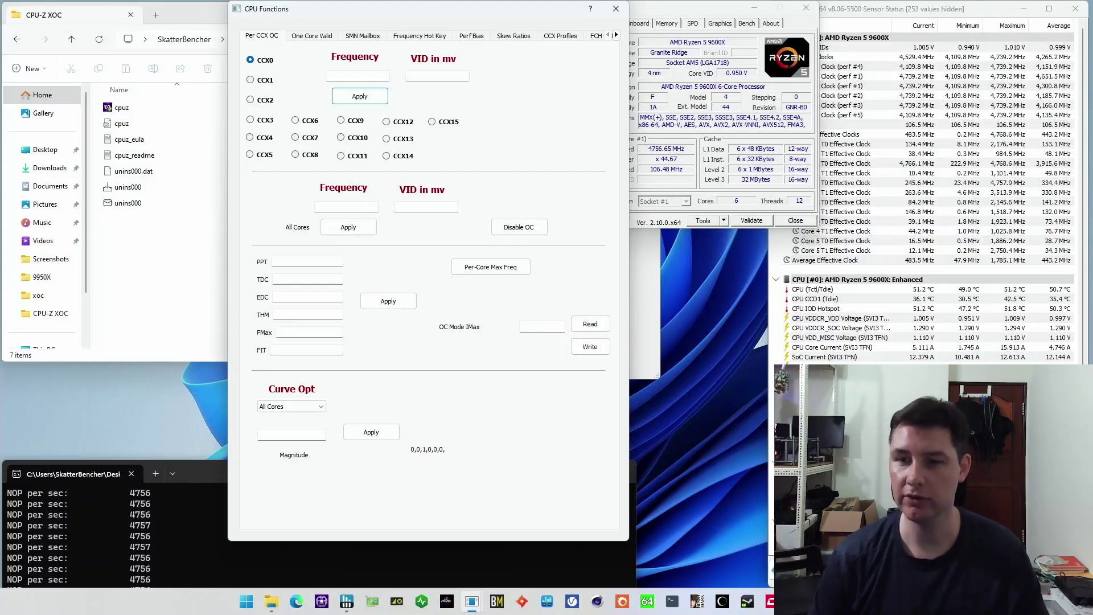
key("alt+Tab")
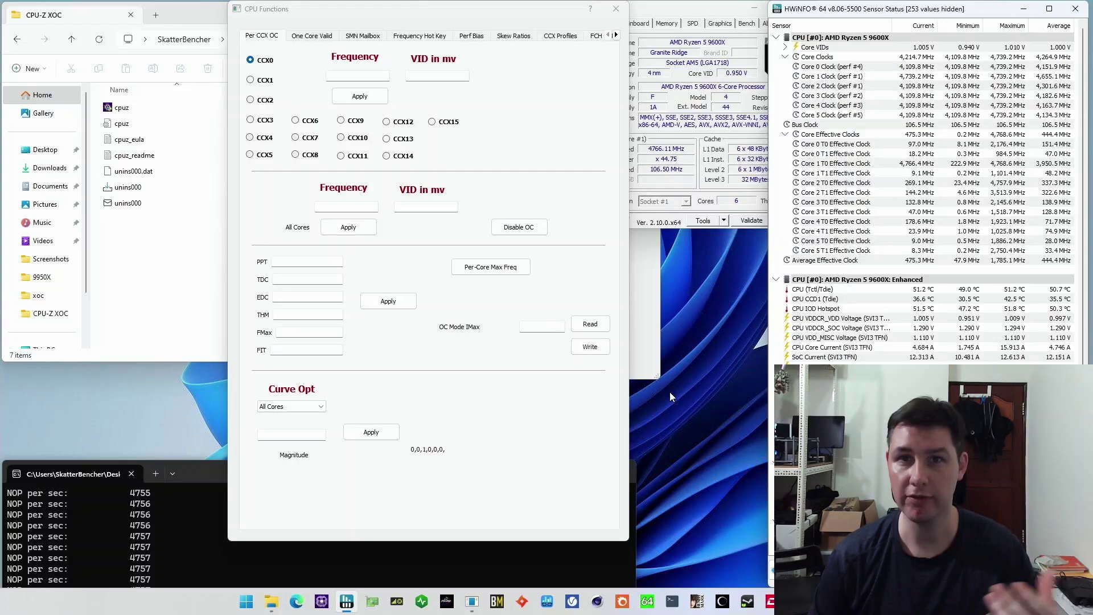
Apply an FMax of 5450 in Work Tool, then change the FMax value to 5550
left_click(313, 335)
type("5450")
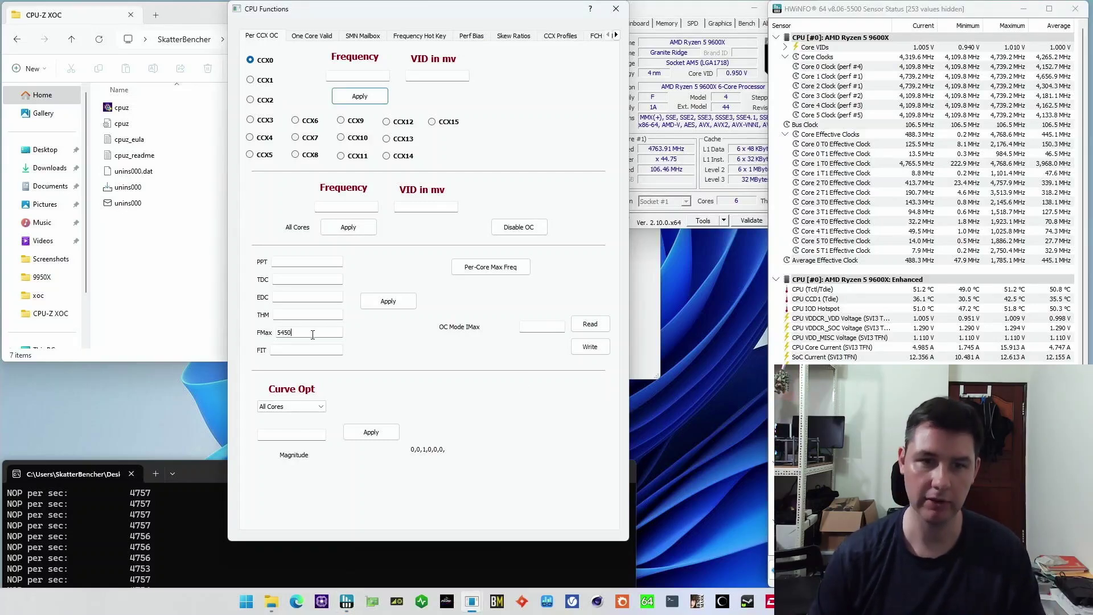
left_click(409, 305)
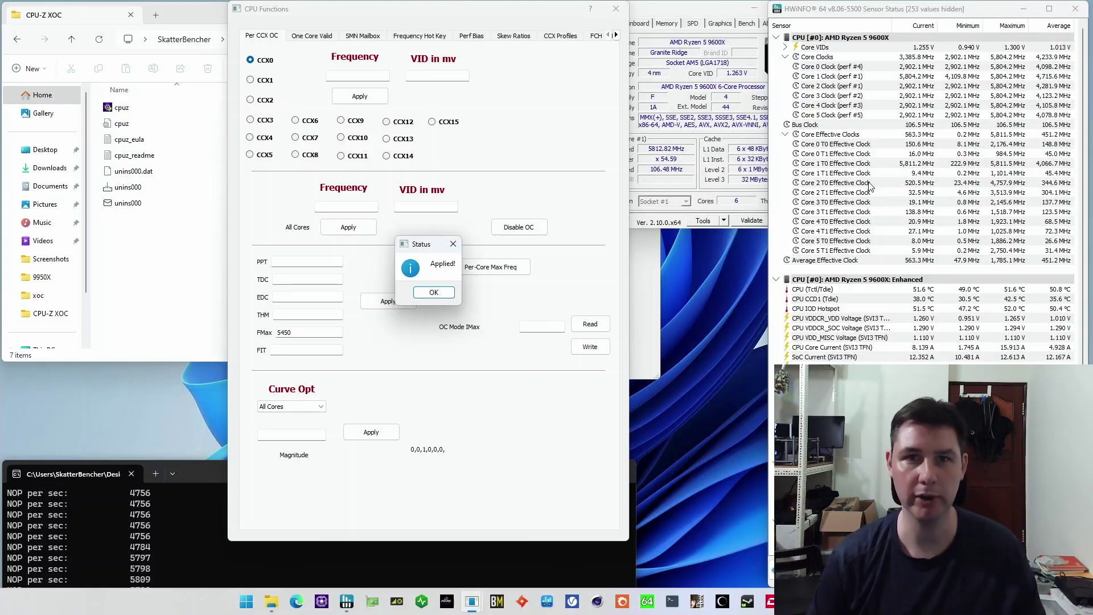
left_click(448, 296)
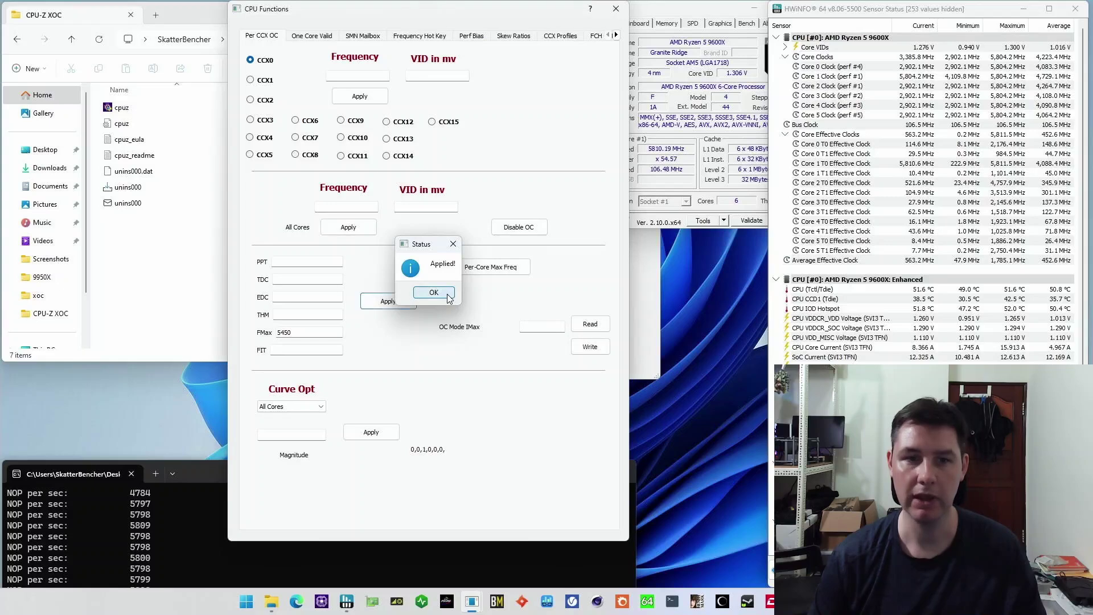
double_click(332, 333)
type("55")
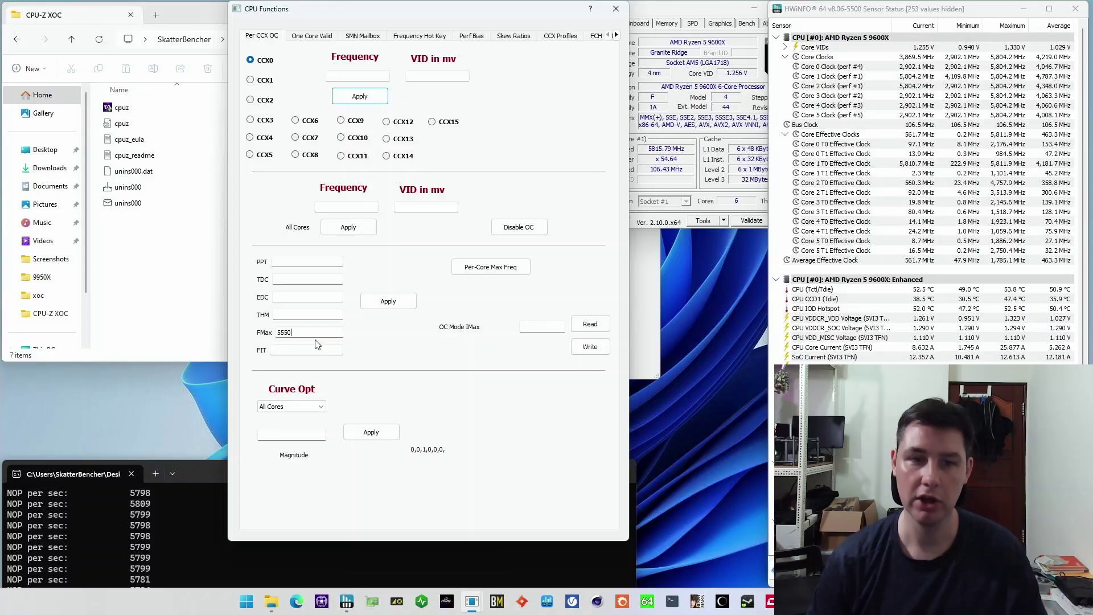
Apply FMax 5550, check the Core 1 effective clock in HWiNFO, then change FMax to 5650
left_click(403, 311)
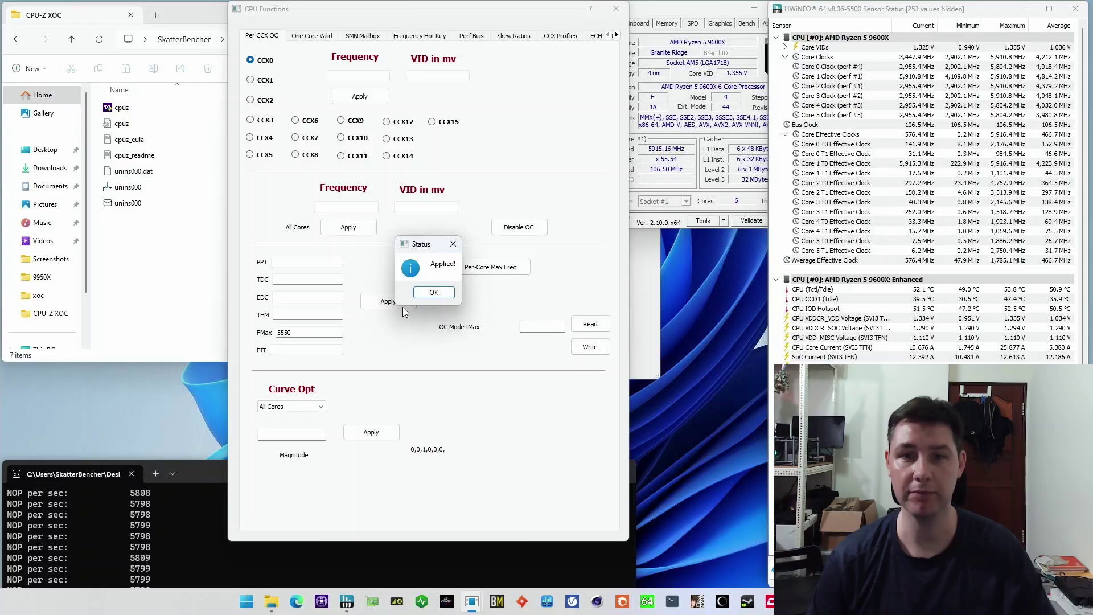
left_click(442, 292)
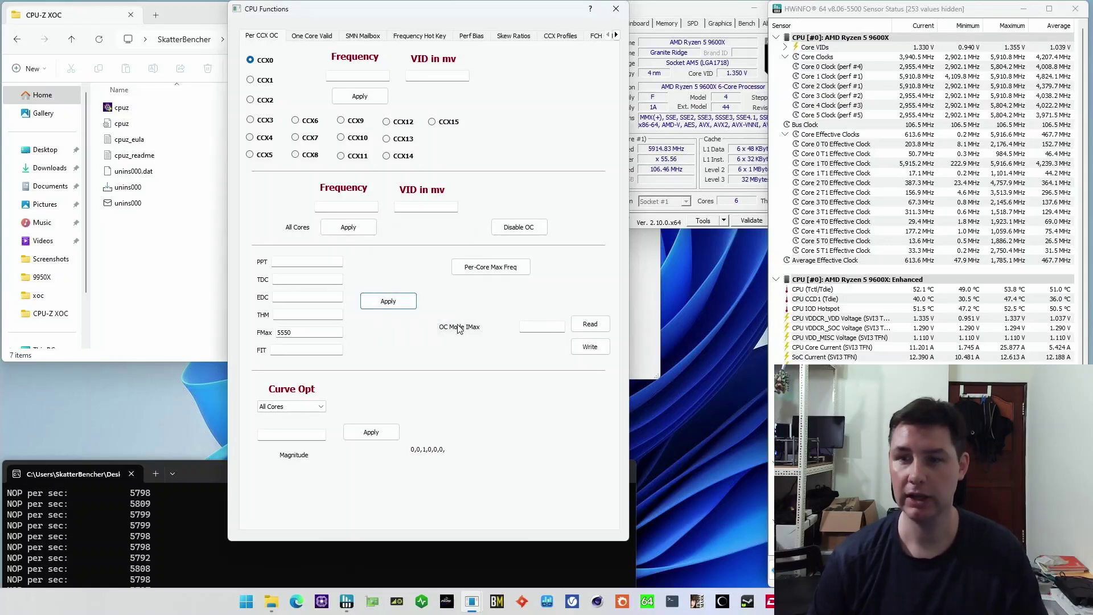
key("alt+Tab")
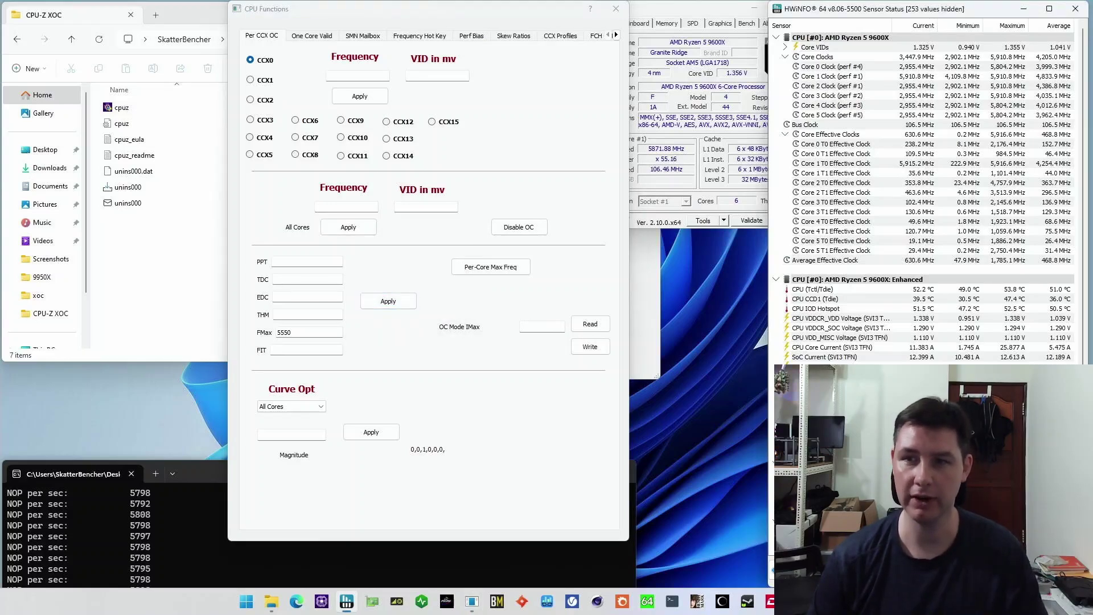
left_click(903, 169)
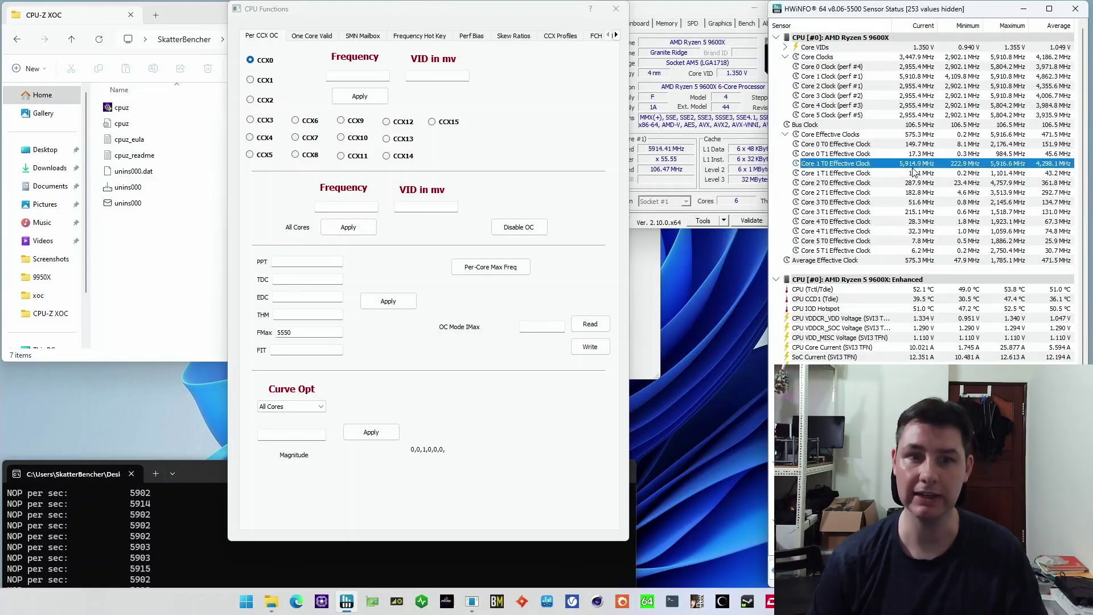
double_click(302, 331)
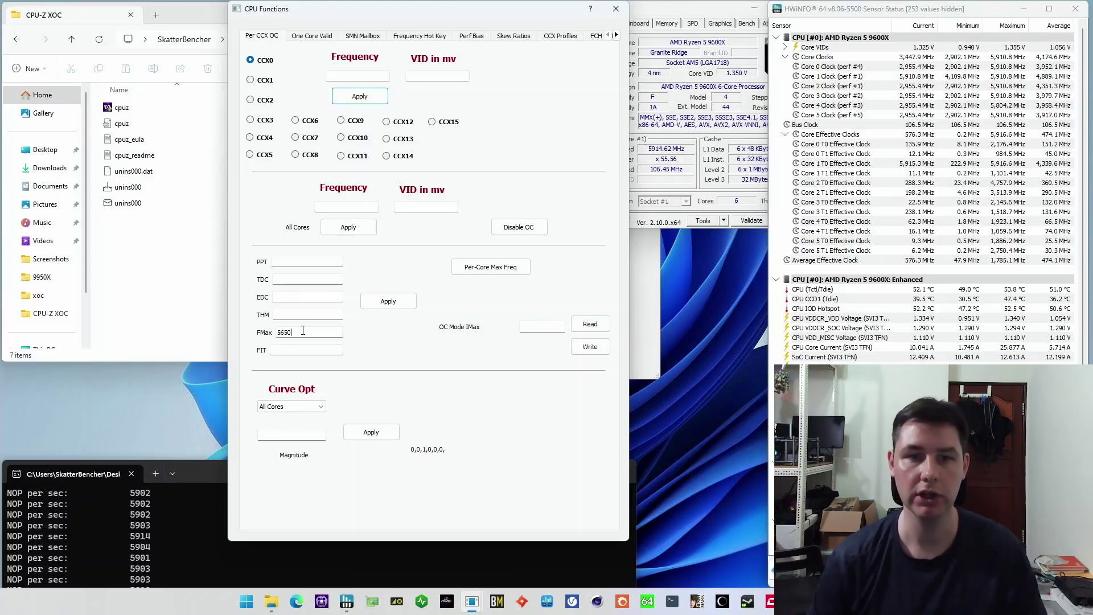
Apply FMax 5650 and save a CPU-Z validation file of the current clocks
left_click(385, 297)
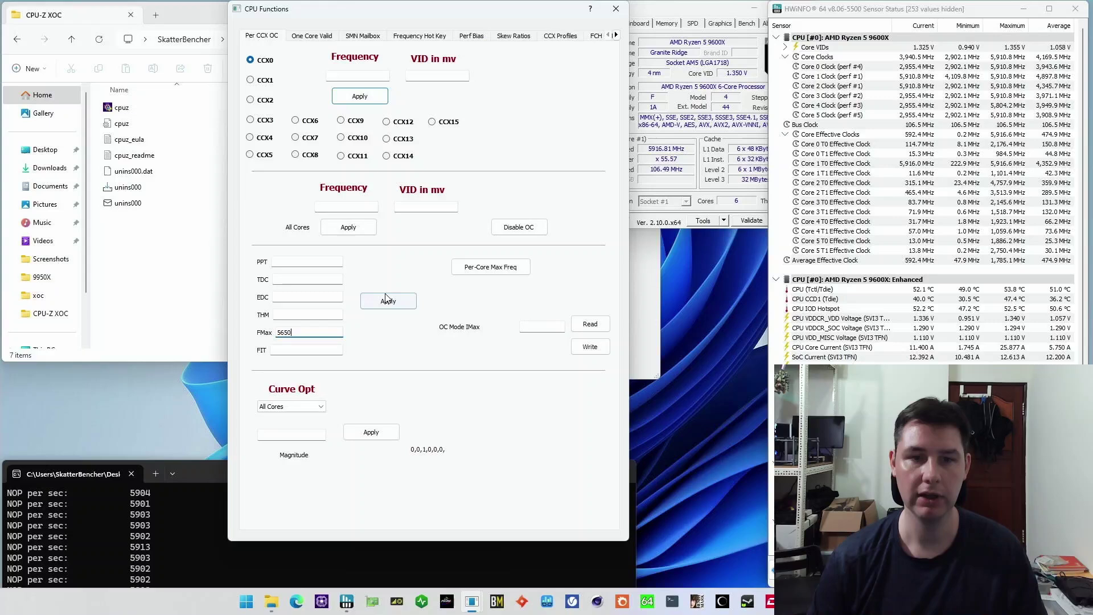
left_click(434, 293)
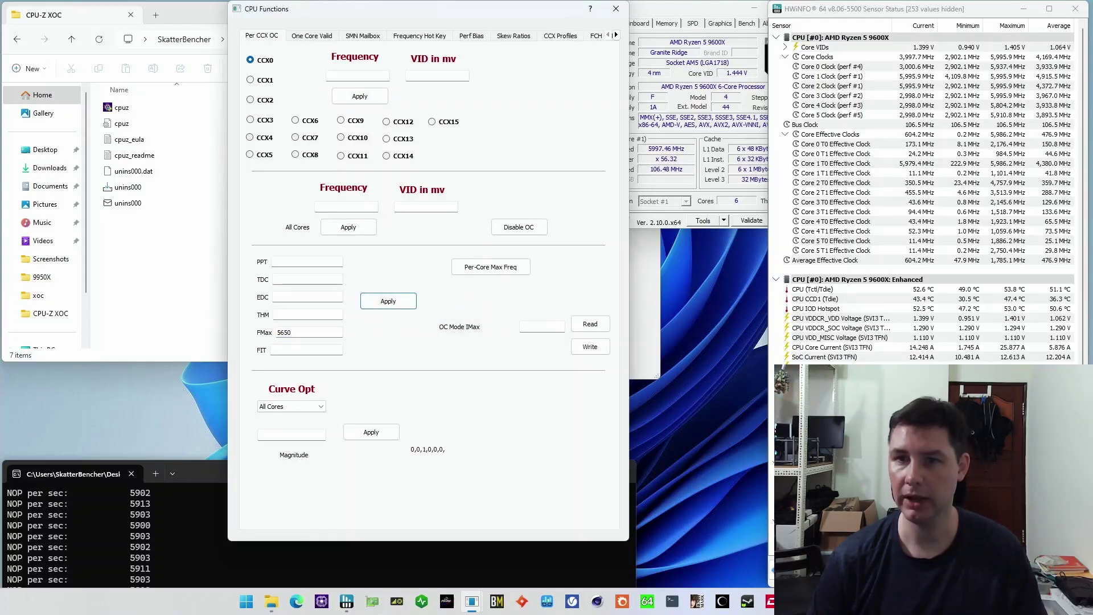
left_click(673, 158)
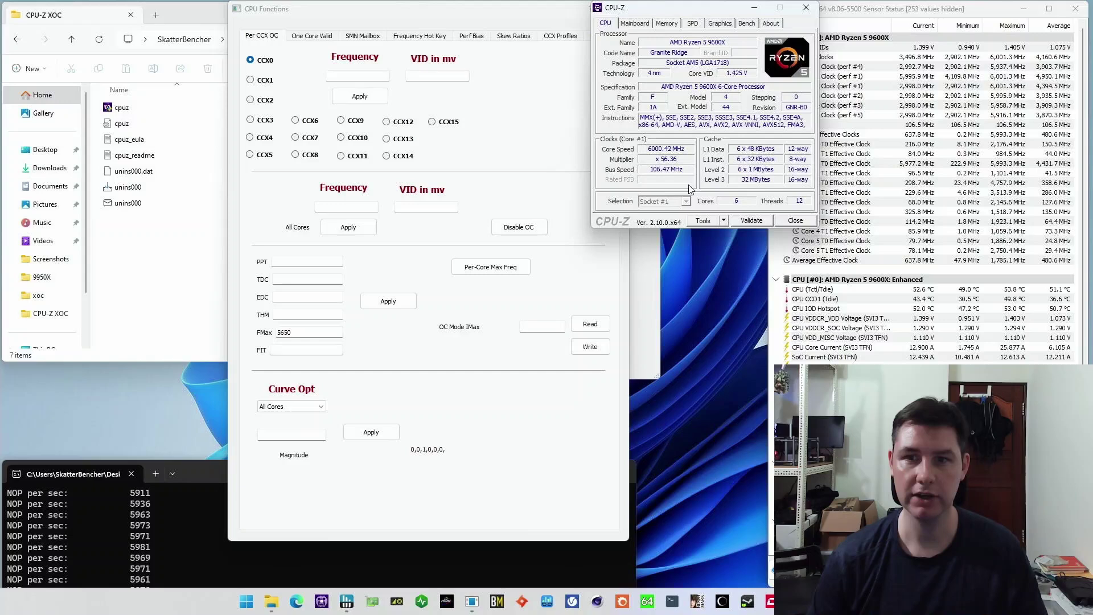
key("F7")
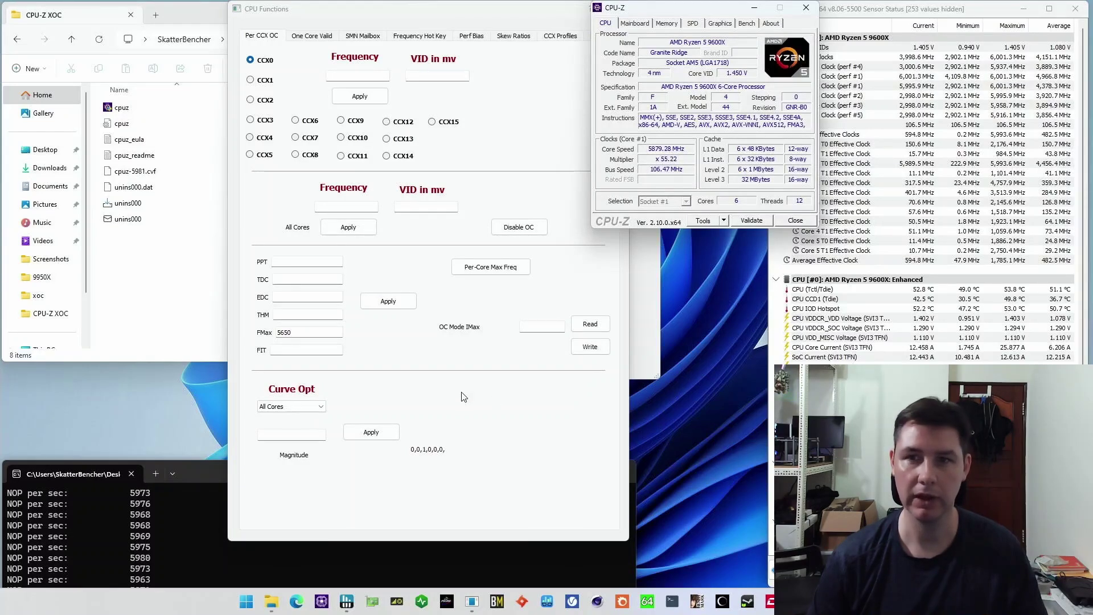
Apply an all-core Curve Opt magnitude of -5 and save another CPU-Z validation file
left_click(315, 436)
type("-5")
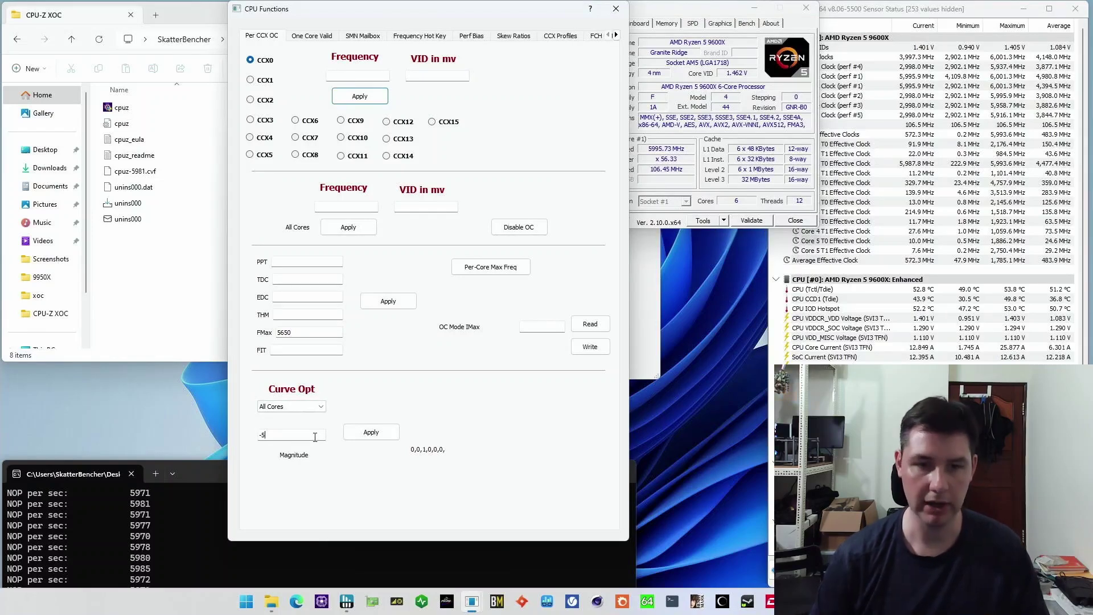
left_click(393, 433)
left_click(433, 293)
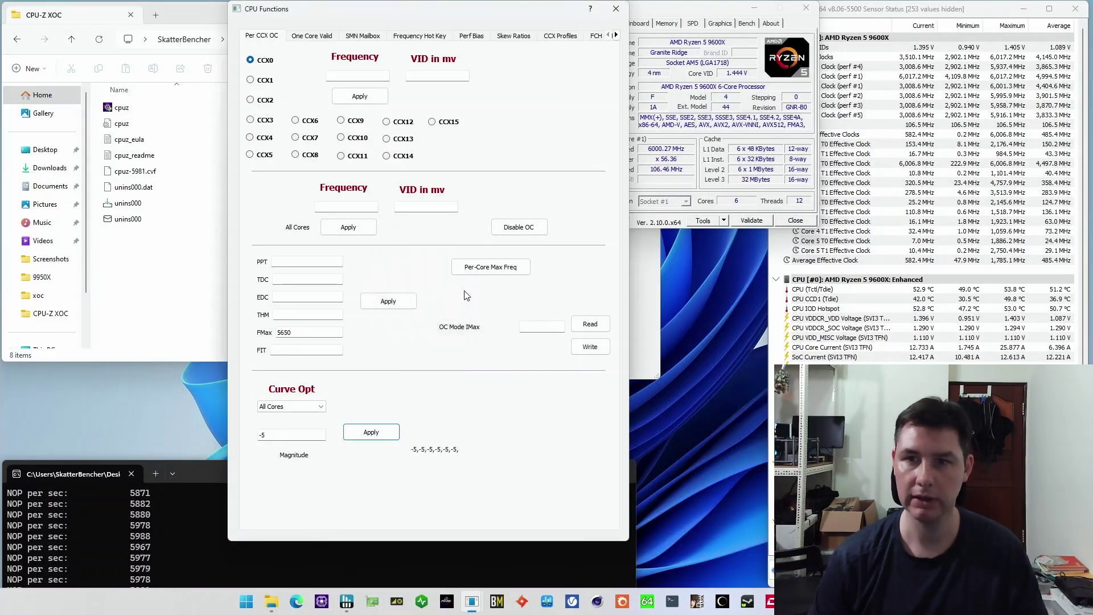
left_click(670, 163)
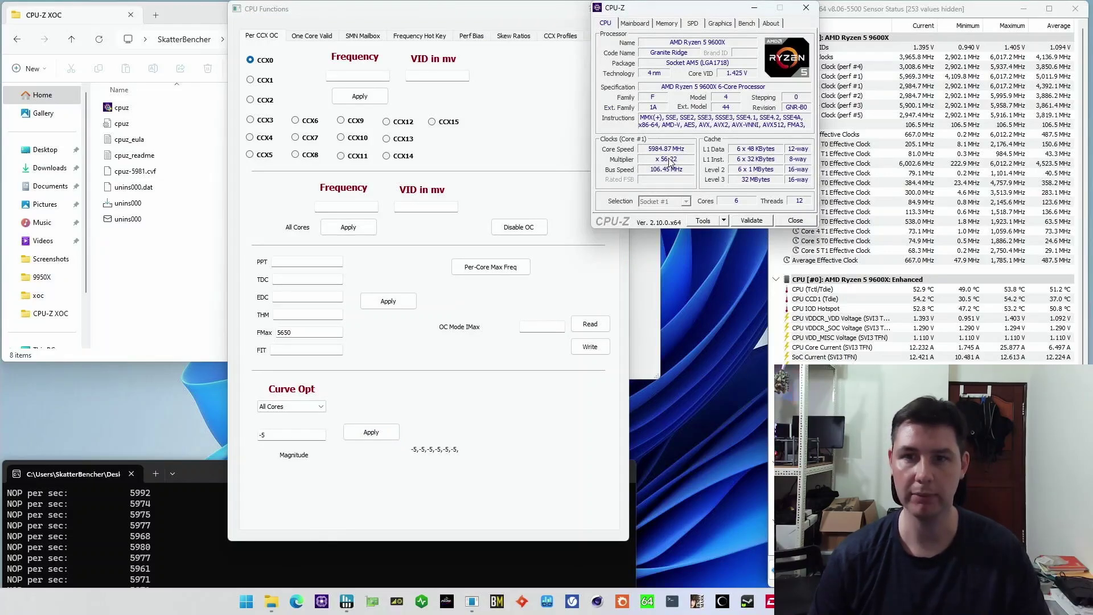
key("F7")
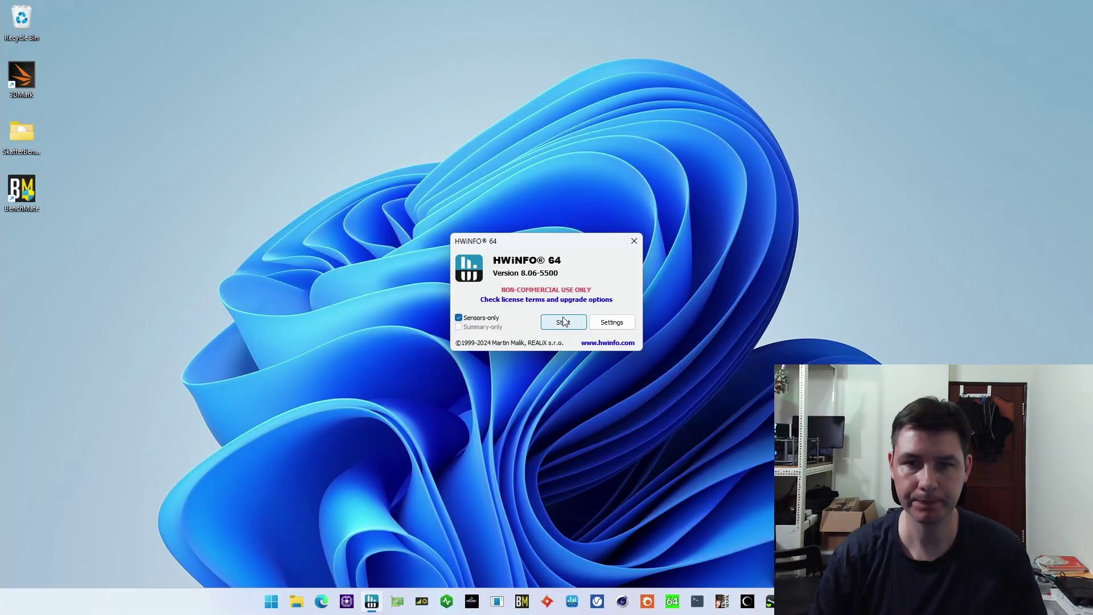
Start HWiNFO sensors and launch NopBench from the SkatterBencher folder, docking its console at the bottom
left_click(561, 321)
double_click(18, 136)
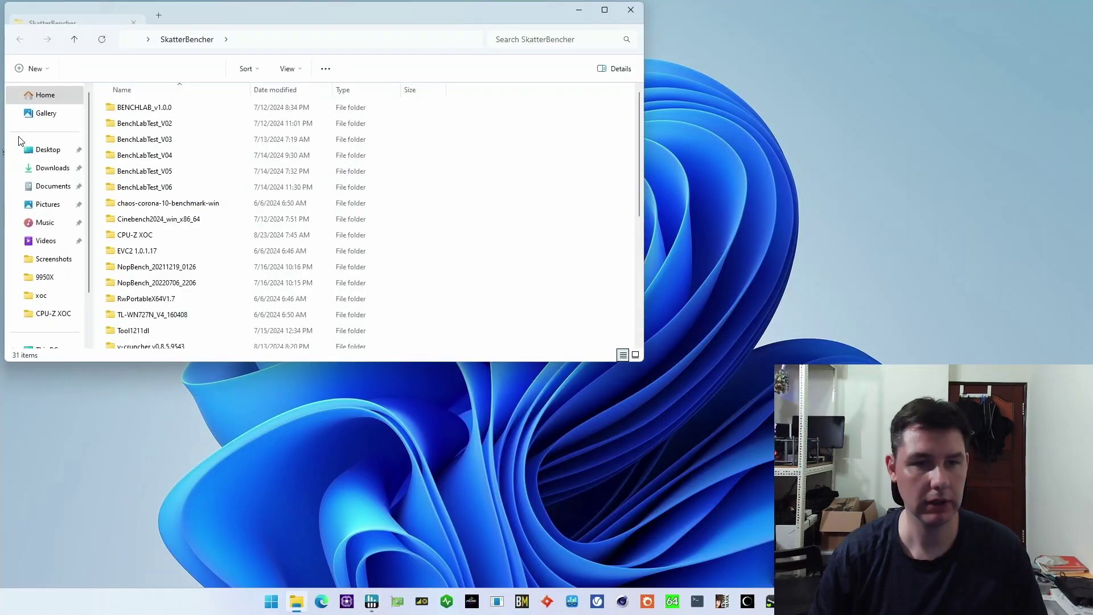
double_click(172, 265)
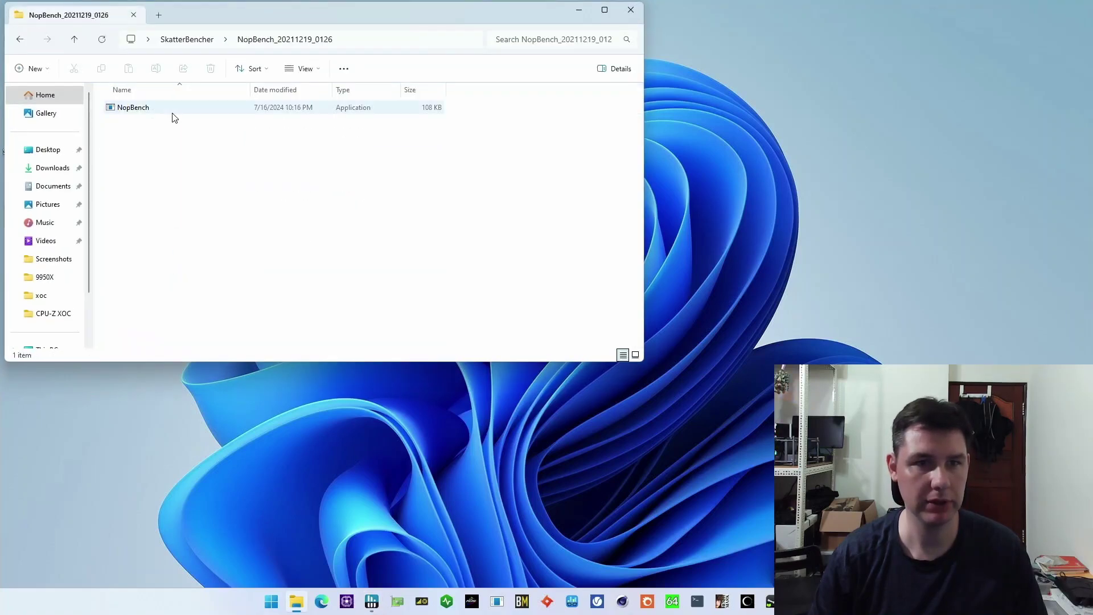
left_click(174, 115)
double_click(174, 117)
left_click_drag(305, 57, 261, 434)
Launch CPU-Z from the CPU-Z XOC folder and move it to the top right
left_click(187, 40)
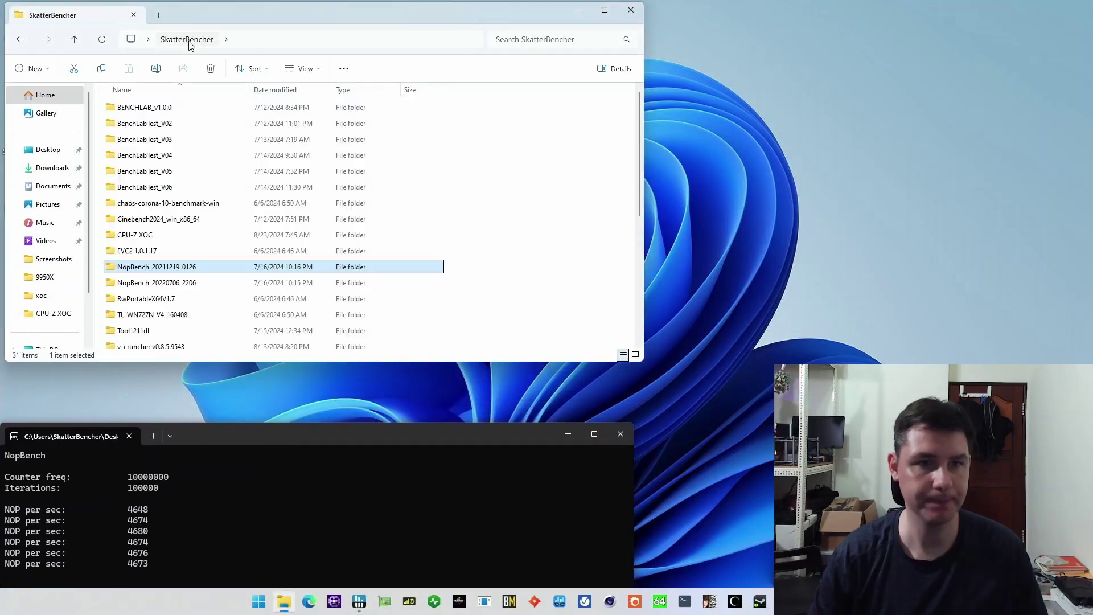
double_click(159, 237)
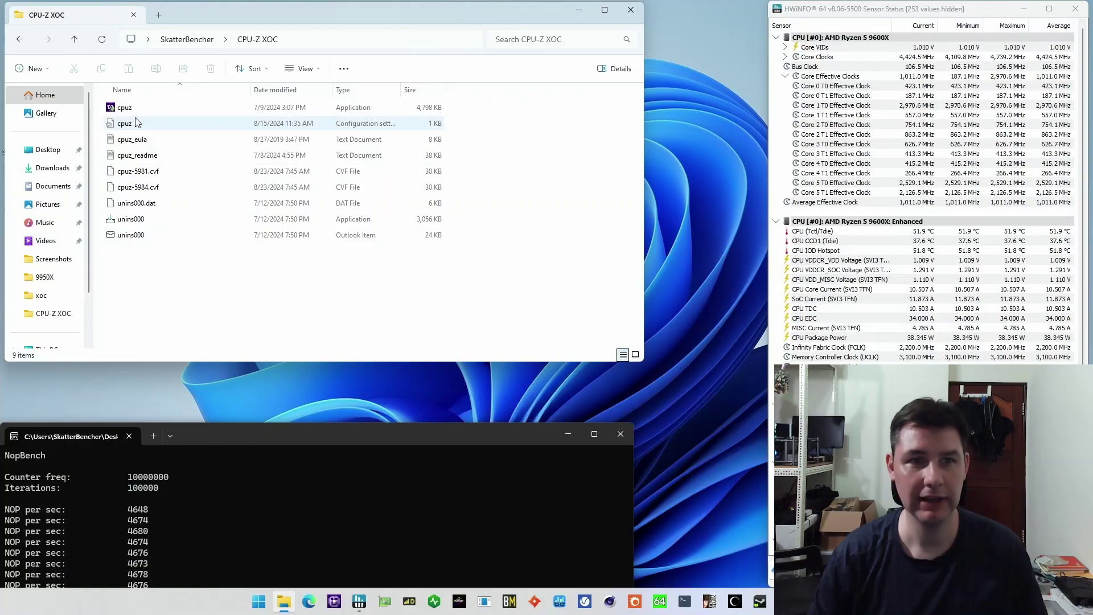
double_click(140, 109)
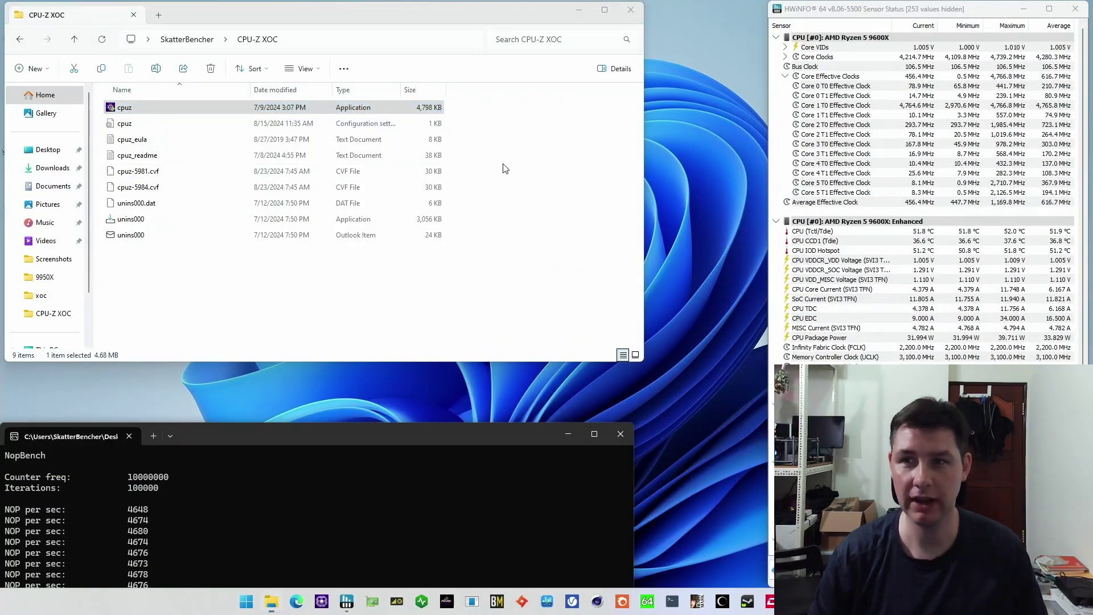
left_click_drag(531, 190, 715, 12)
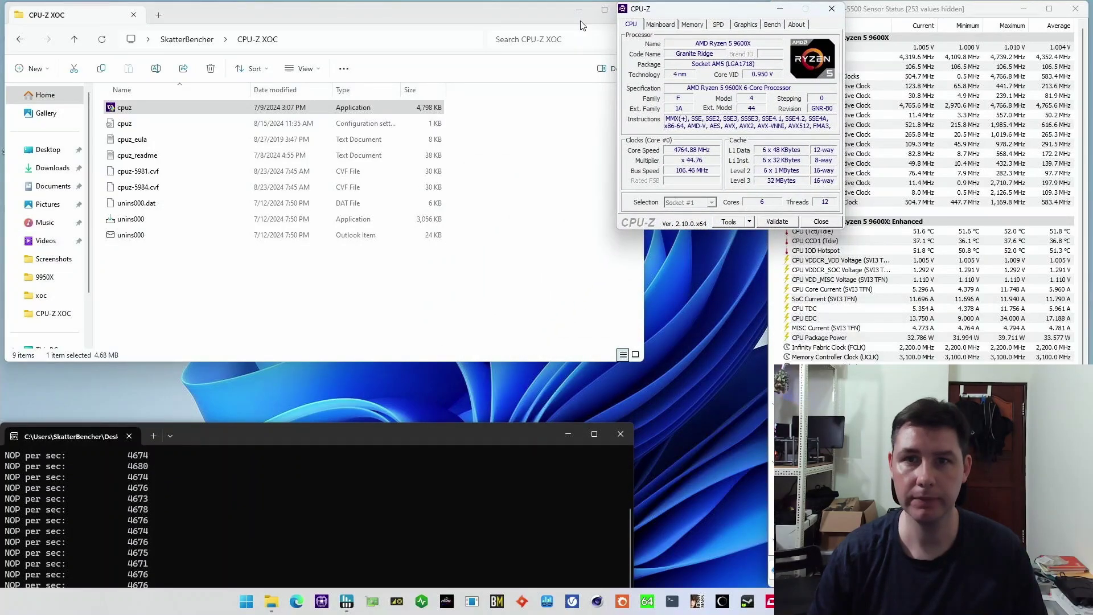
Set CPU-Z to show Core #1 clocks and open Work Tool's CPU Functions window
left_click(446, 599)
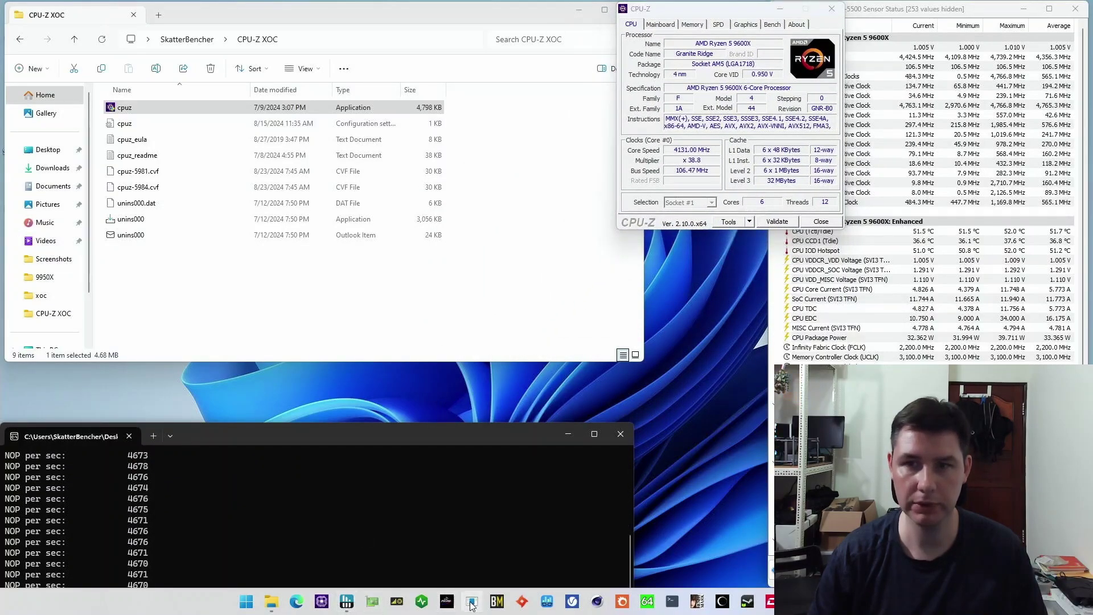
right_click(745, 103)
left_click(776, 121)
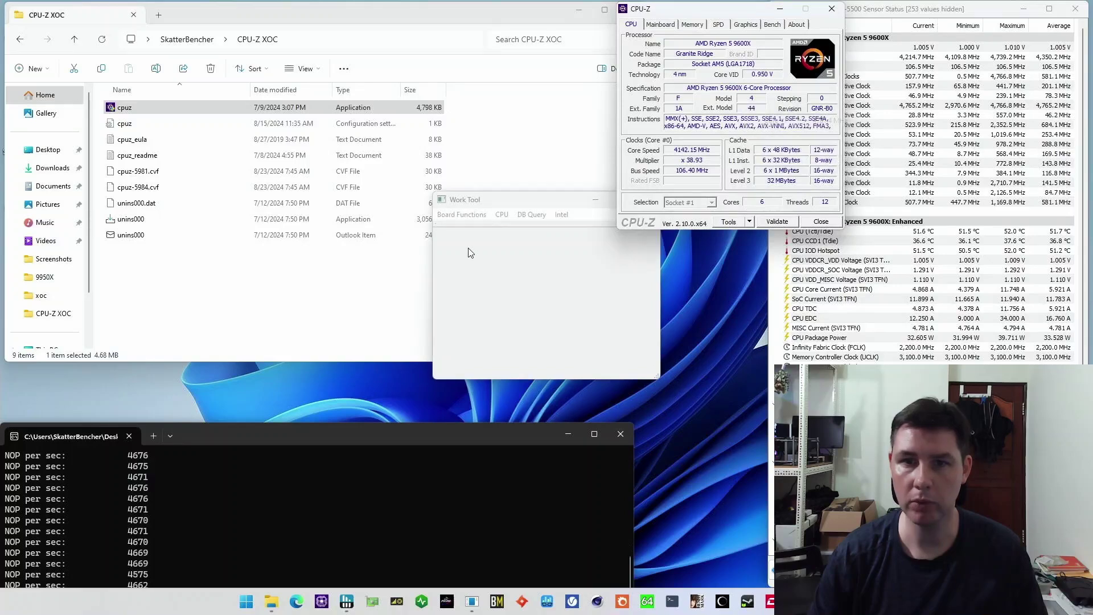
left_click(501, 215)
left_click(524, 230)
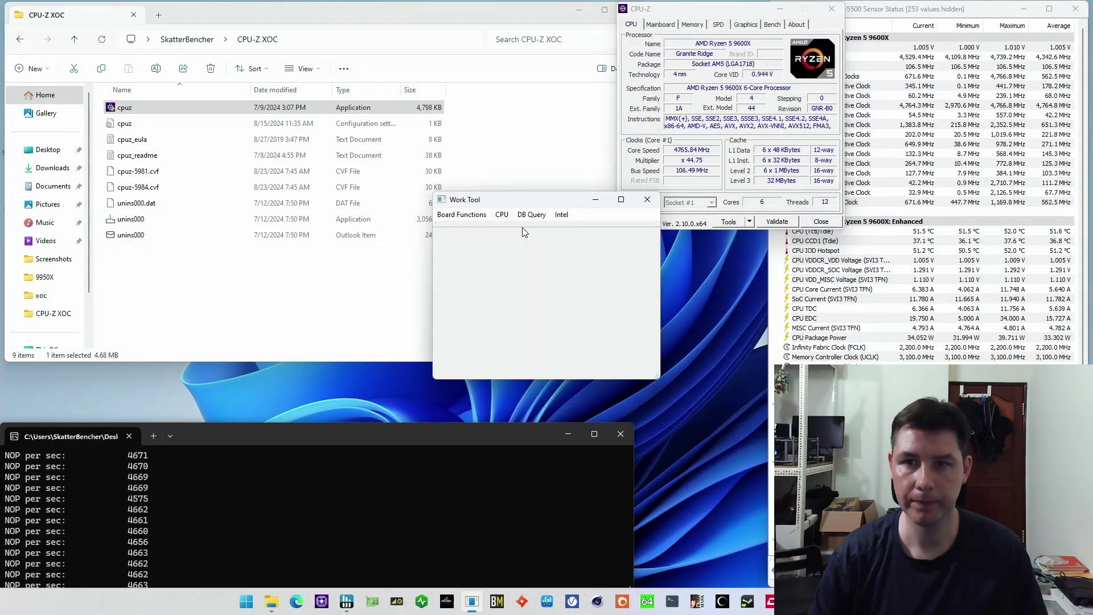
Apply an FMax of 5650 in the CPU Functions window
left_click_drag(567, 28, 471, 14)
left_click(317, 334)
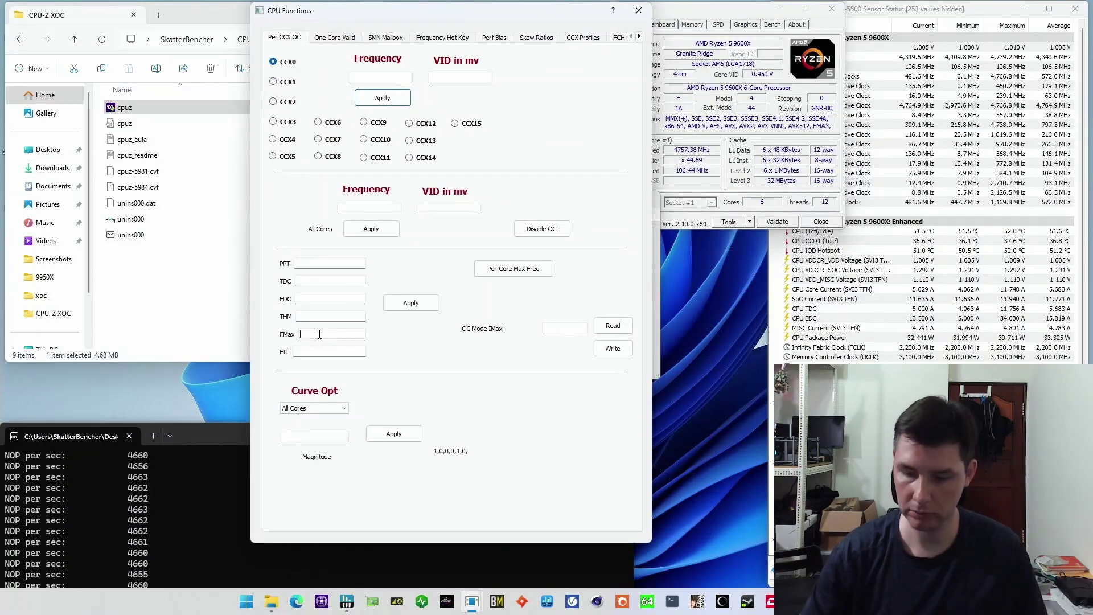
type("5650")
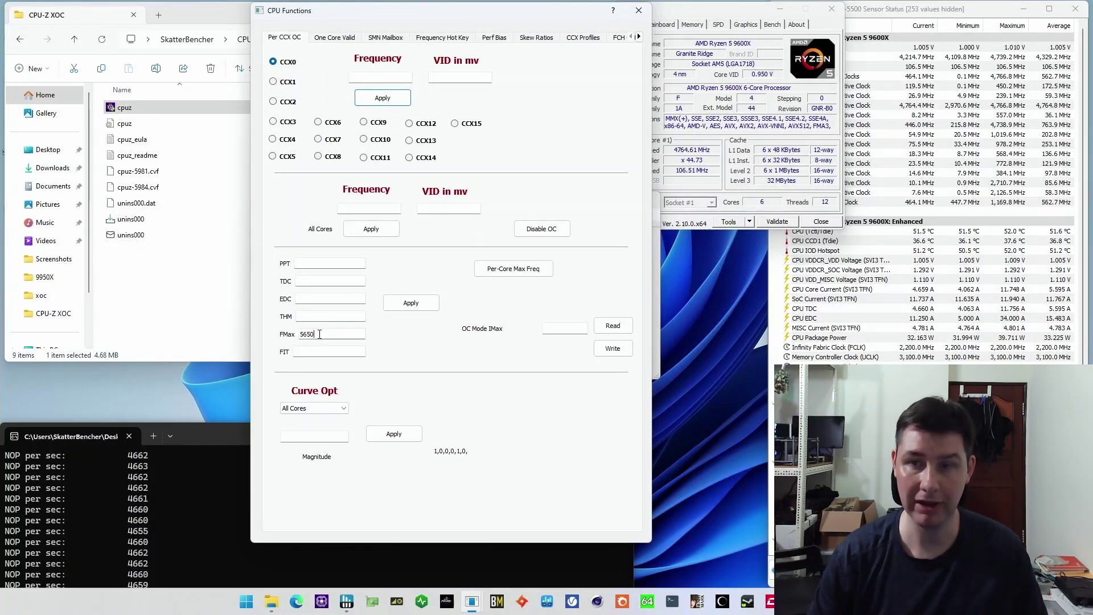
left_click(410, 303)
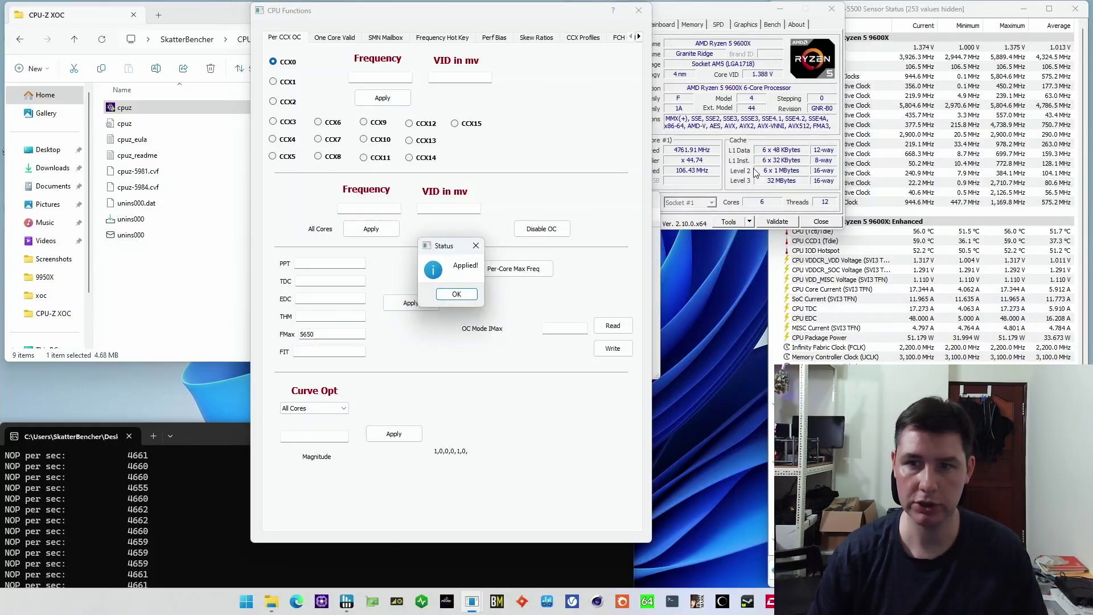
left_click(457, 293)
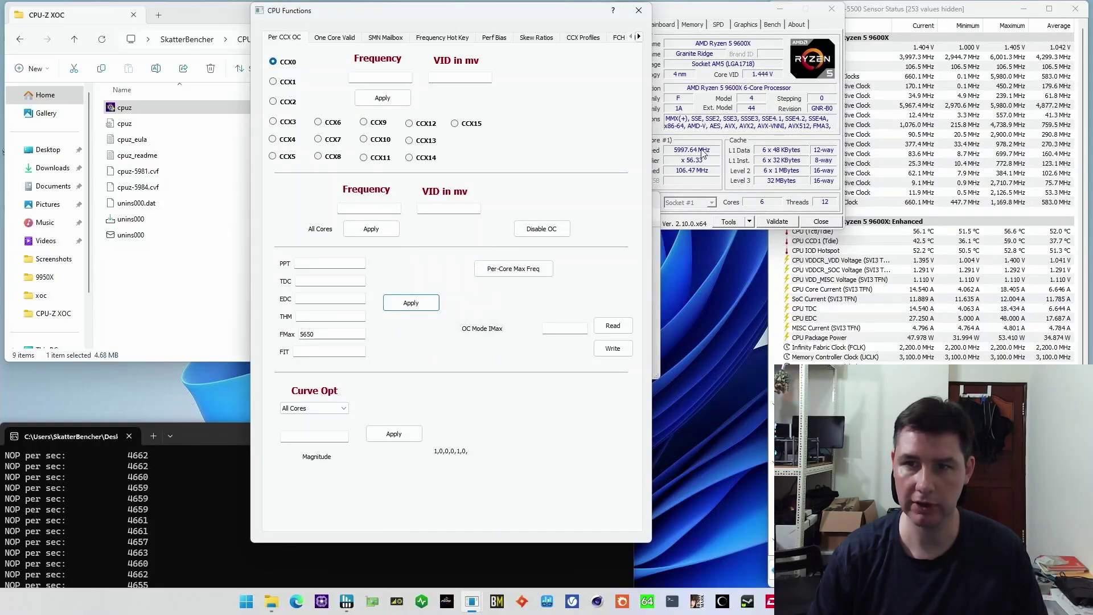
Apply an all-core curve optimizer of -1 and save the cpuz-6008.cvf validation file
left_click(333, 437)
type("-1")
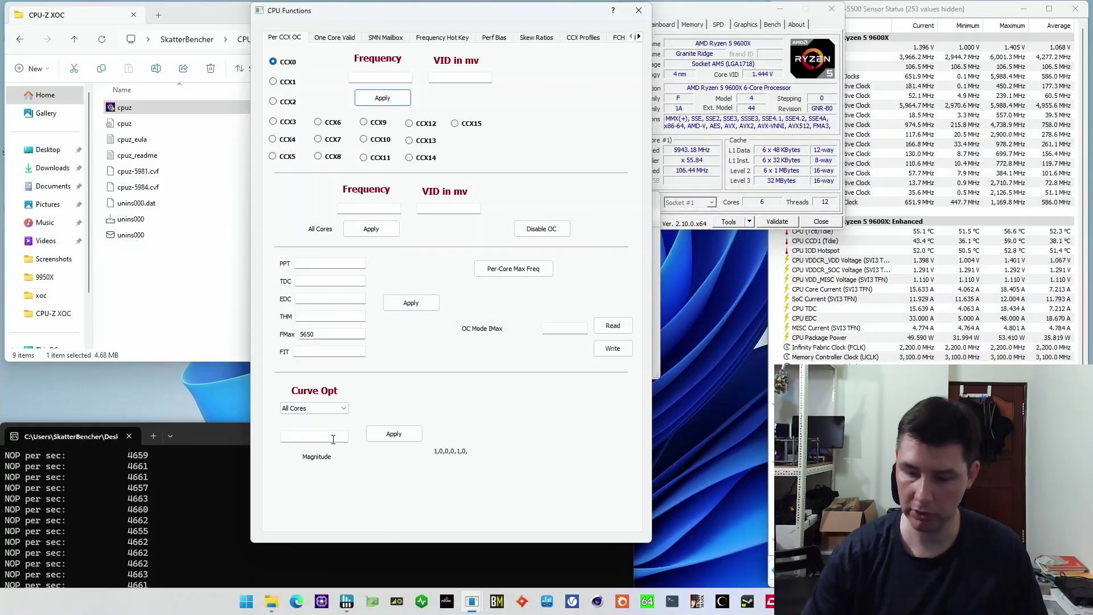
left_click(394, 433)
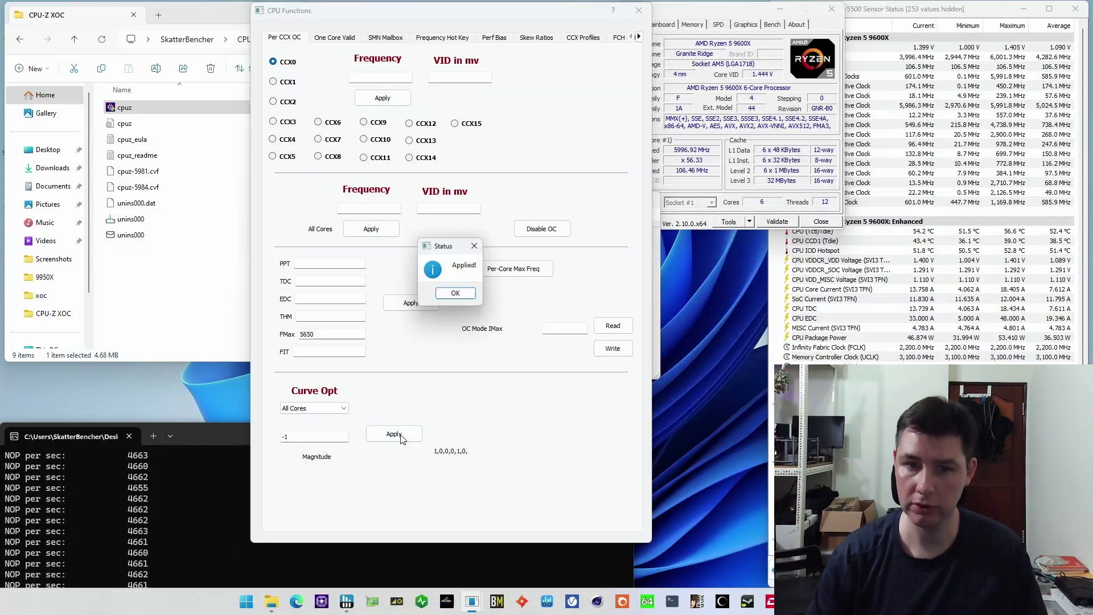
left_click(457, 295)
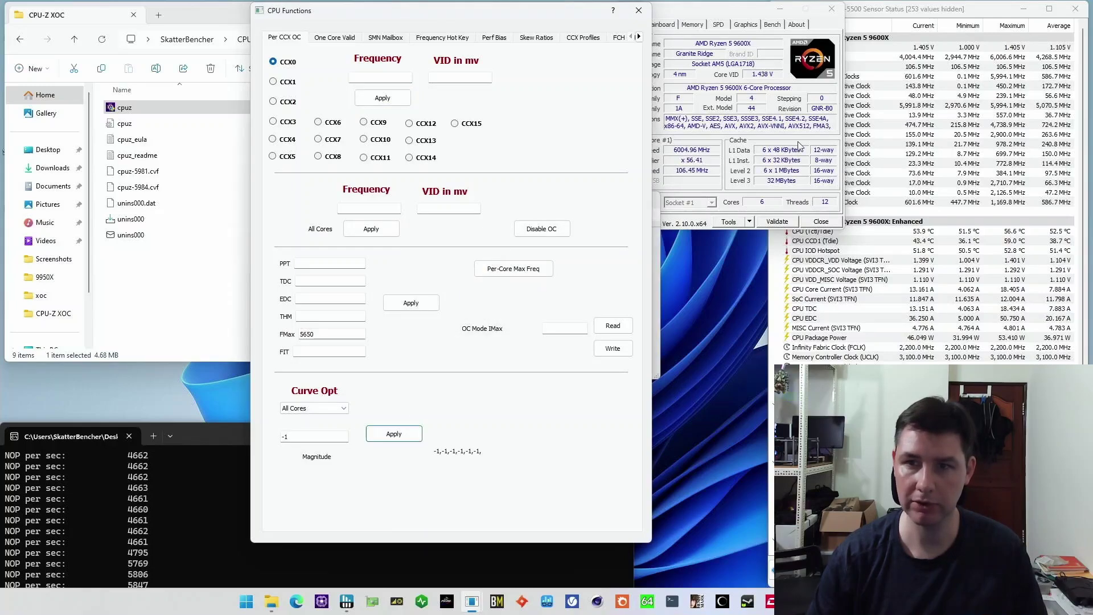
left_click(727, 139)
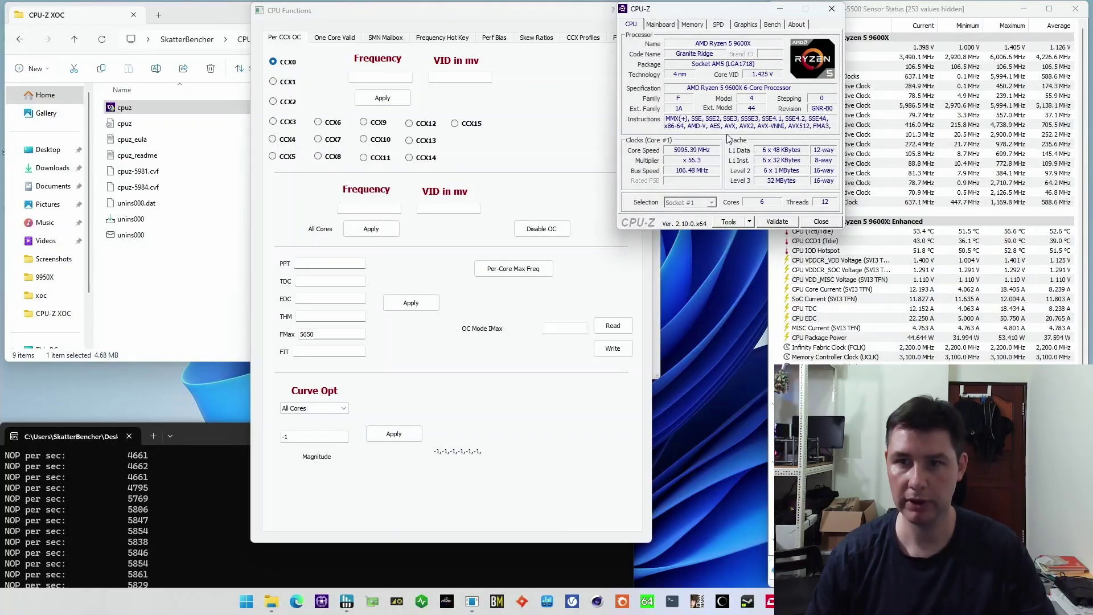
key("F7")
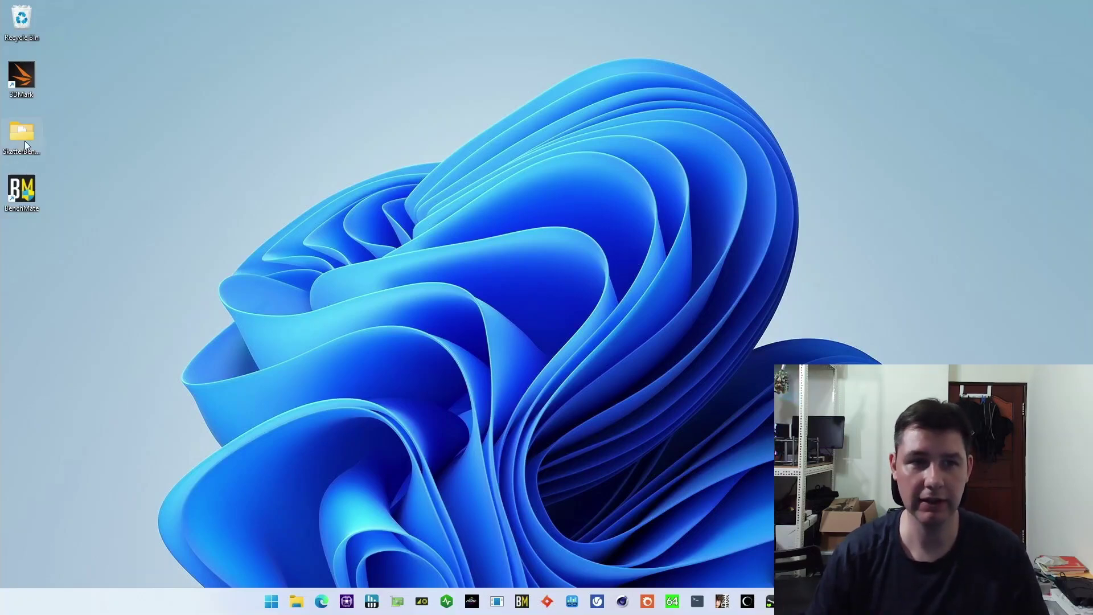
Open the desktop SkatterBencher folder and then its CPU-Z XOC subfolder
double_click(25, 142)
double_click(169, 235)
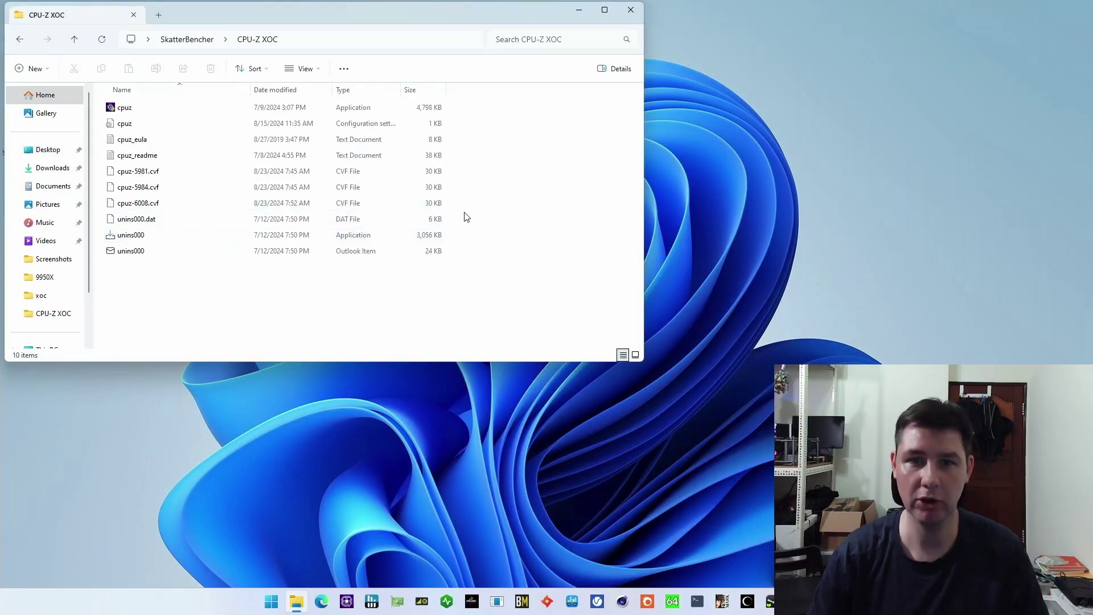
Load valid.x86.fr in Edge and scroll to the Manual Validation Form
left_click(322, 601)
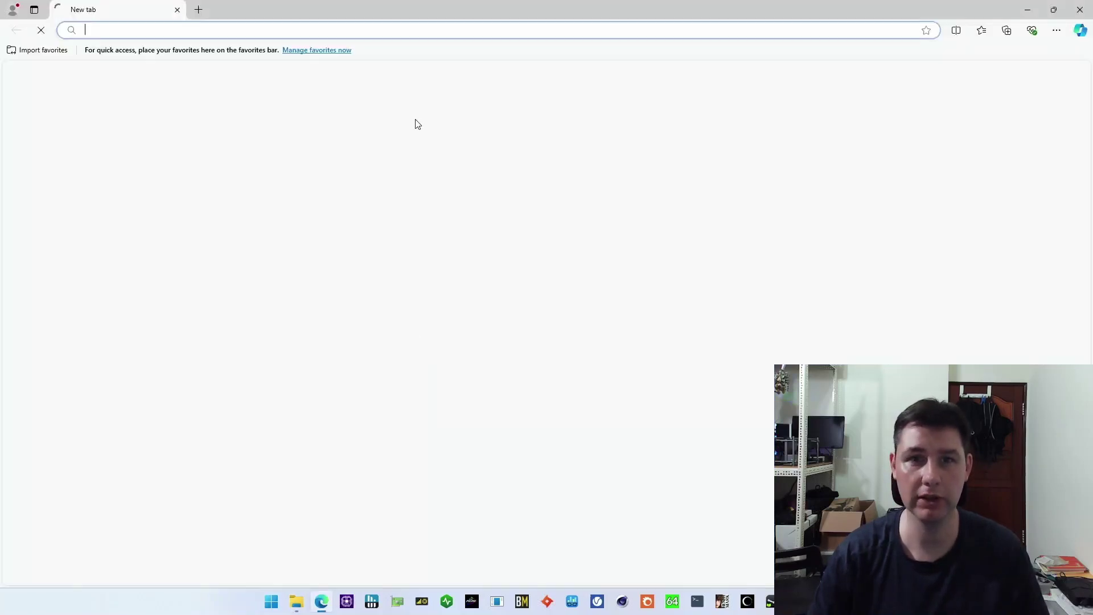
left_click(413, 31)
type("vali")
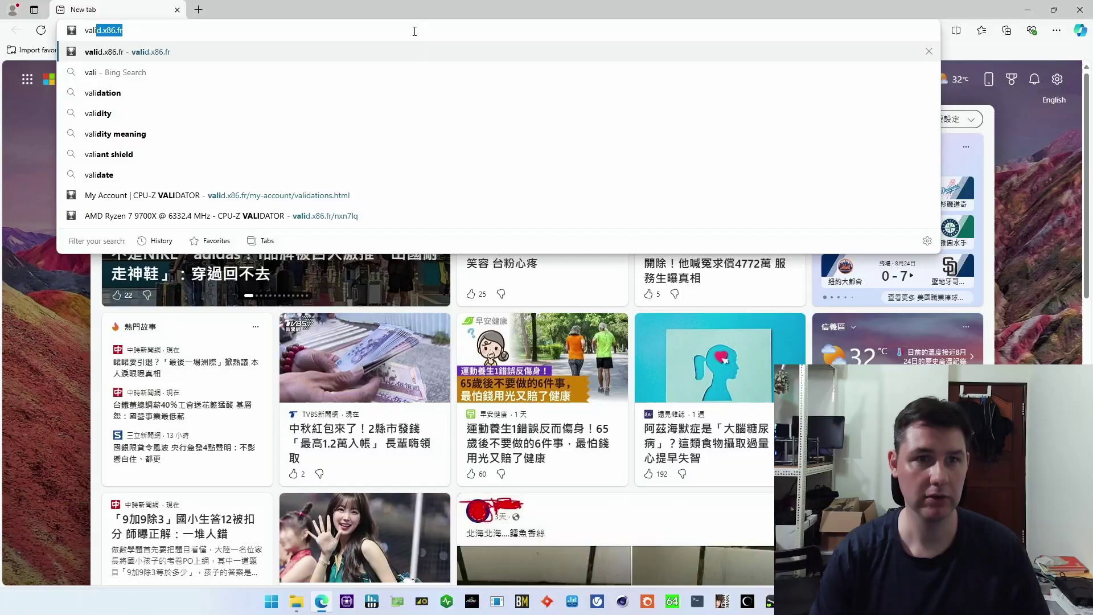
key("Return")
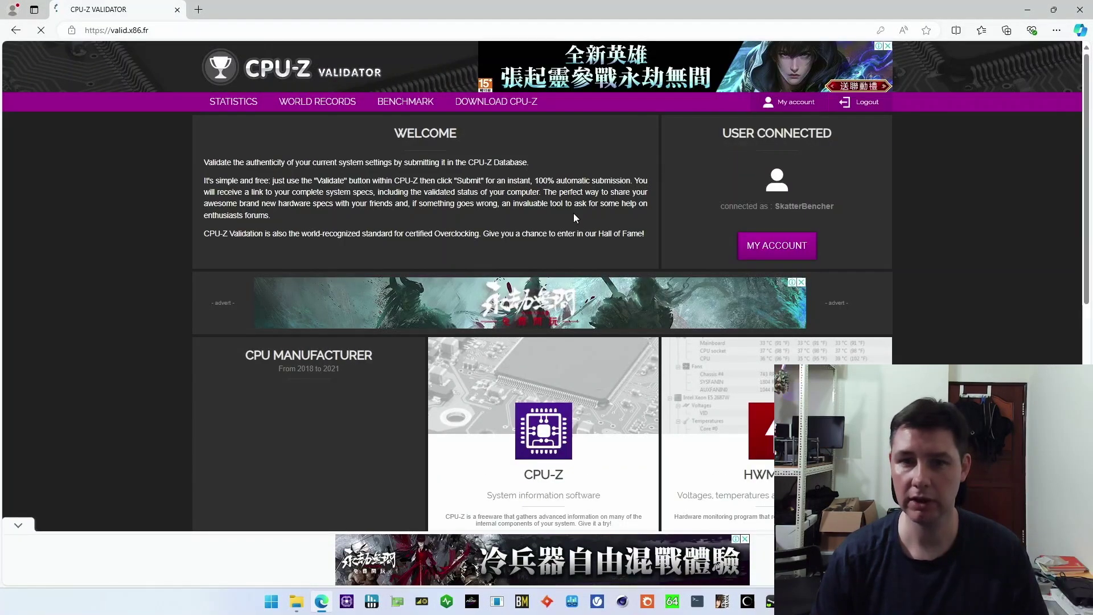
scroll(569, 237, "down", 6)
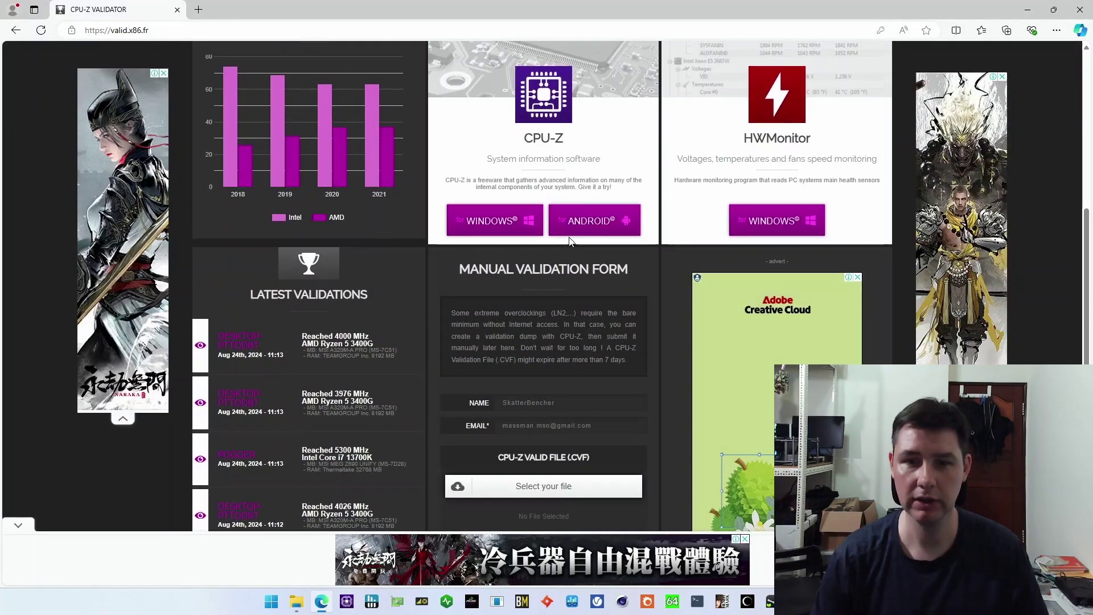
scroll(569, 239, "down", 2)
Upload cpuz-6008.cvf and submit it for validation
left_click(573, 367)
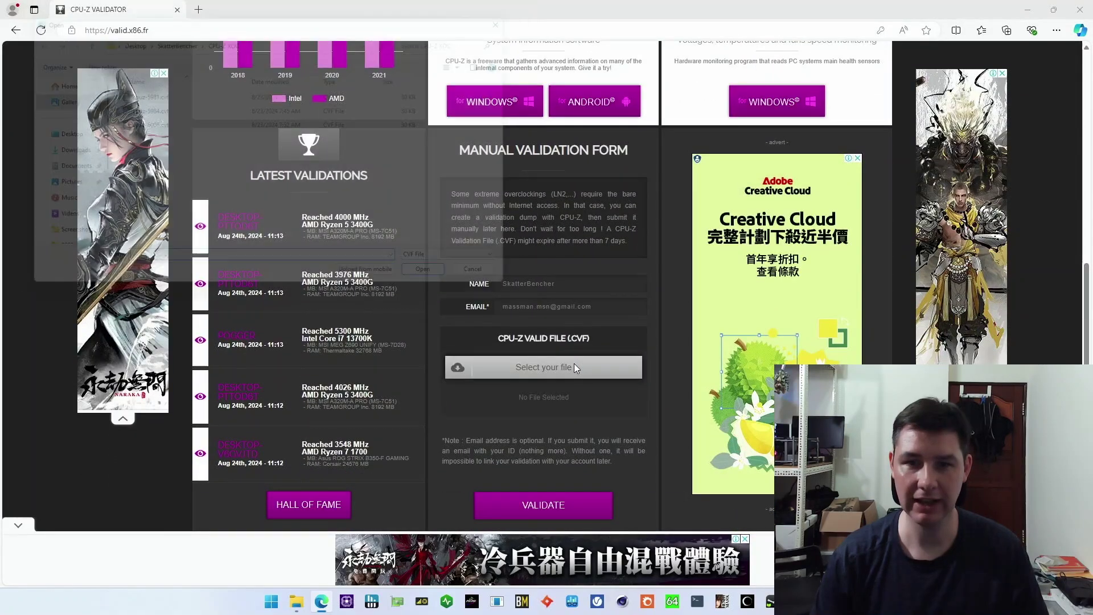
left_click(131, 123)
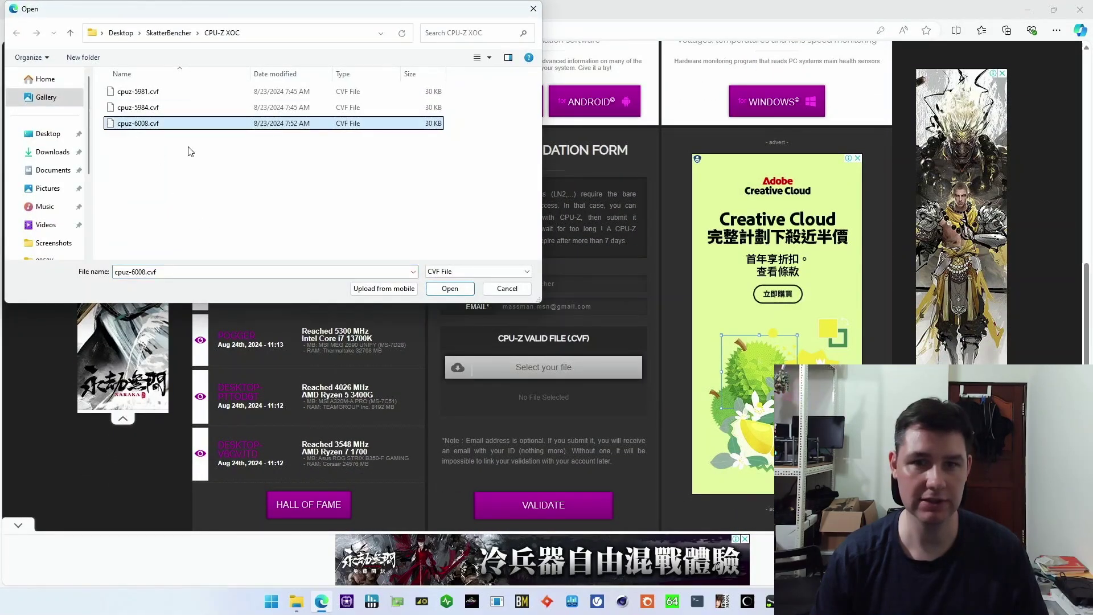
left_click(446, 291)
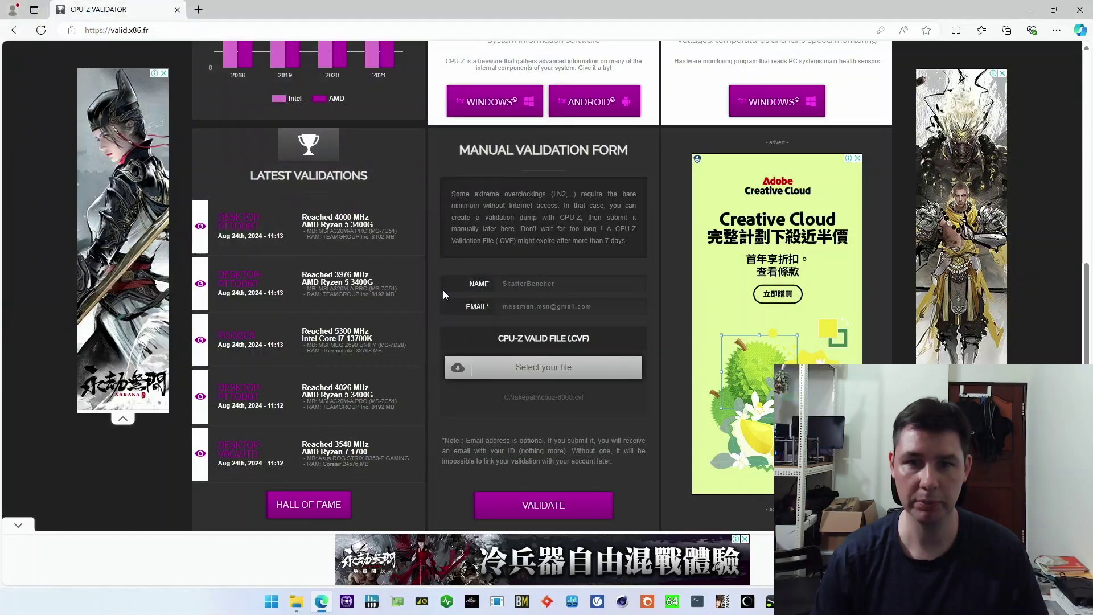
left_click(583, 511)
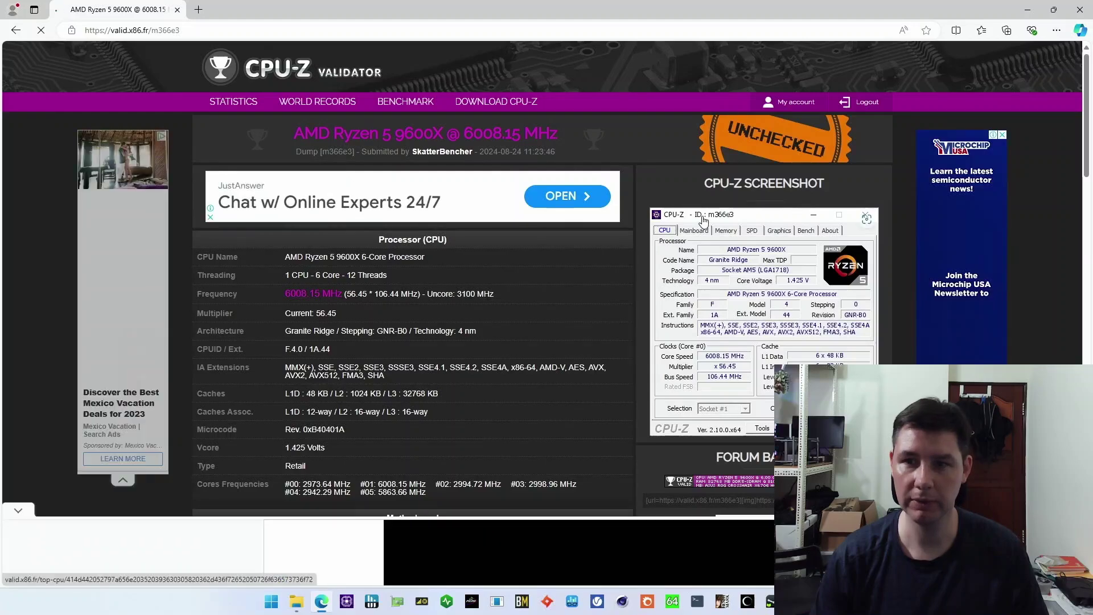
left_click_drag(423, 134, 528, 134)
left_click(468, 135)
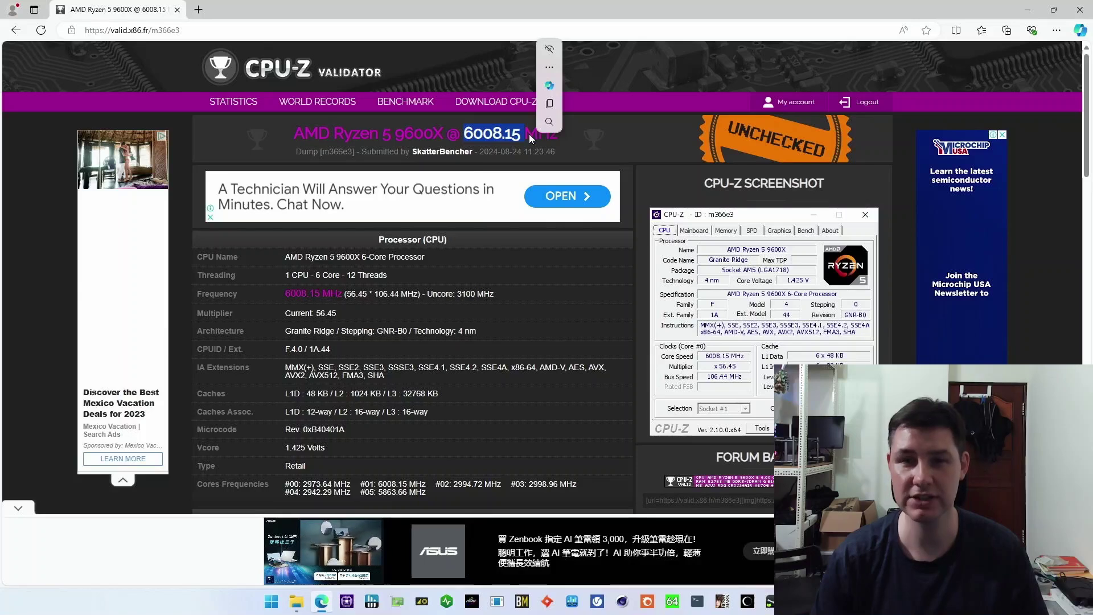
left_click(640, 222)
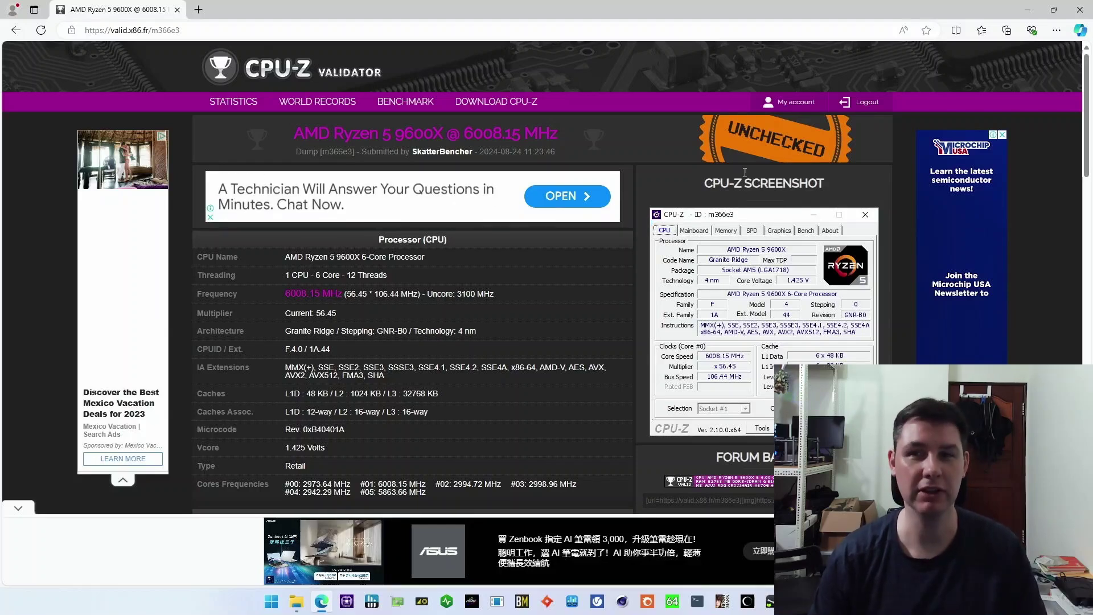
left_click(782, 108)
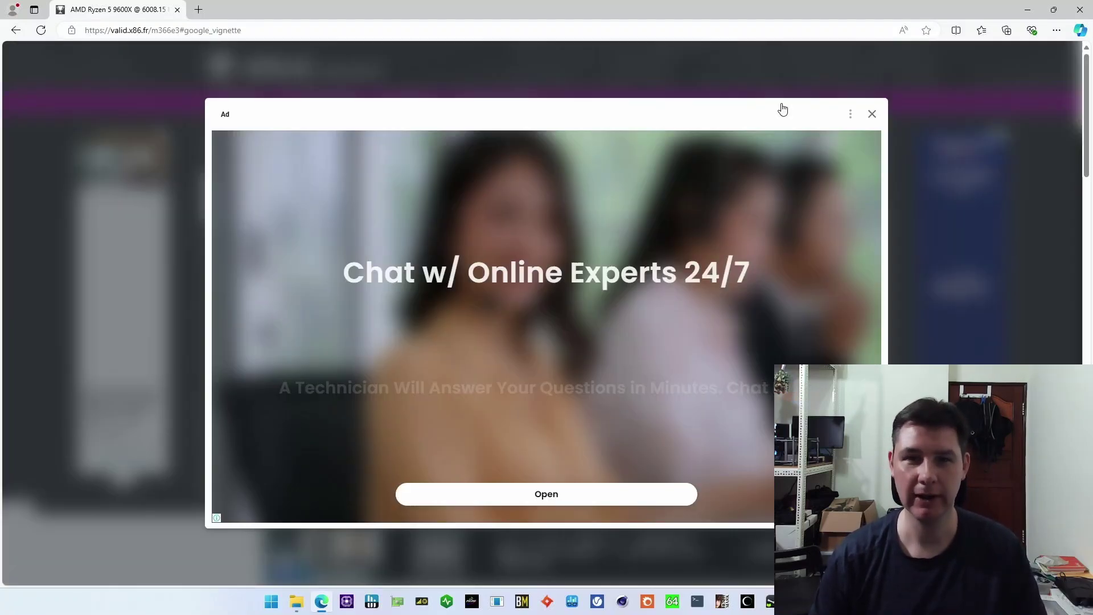
left_click(871, 116)
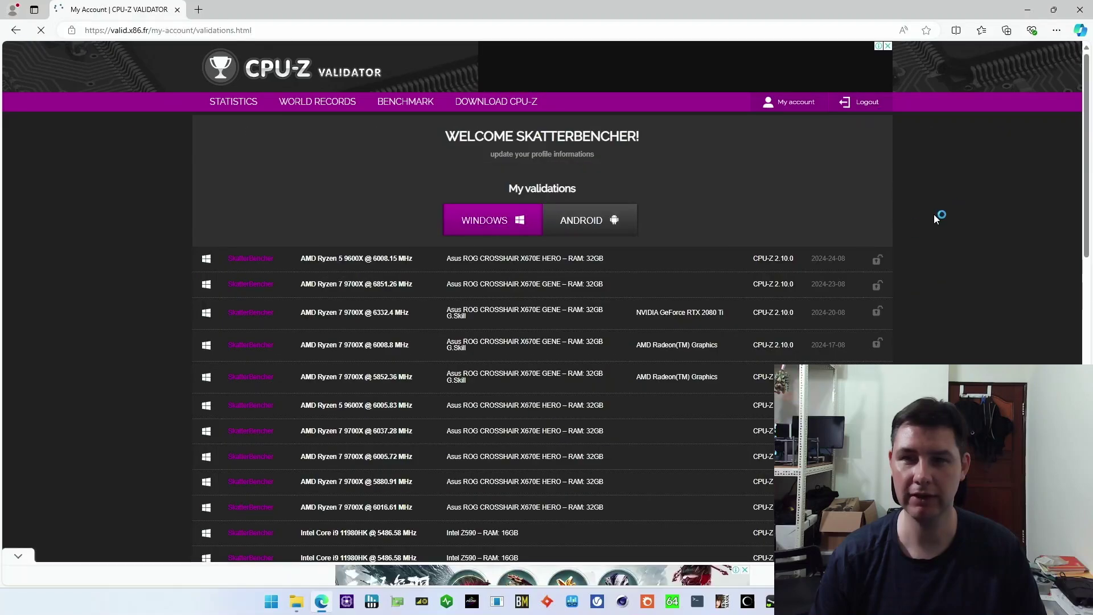